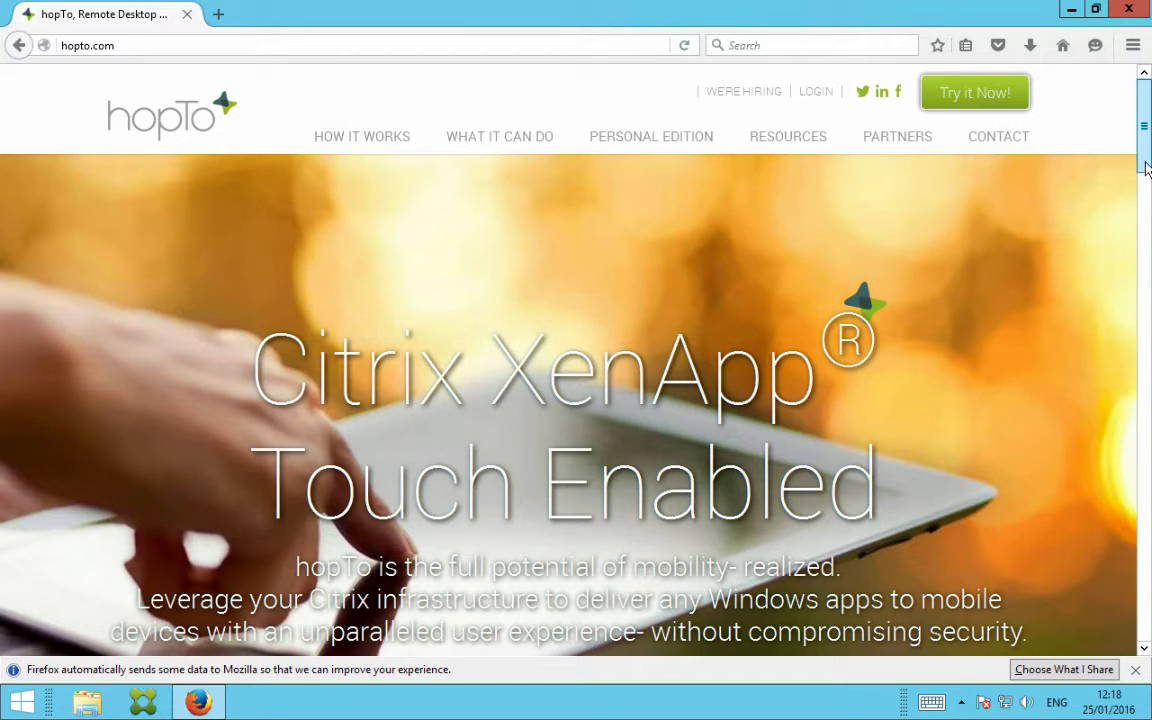
Go to hopTo's support site and open the hopTo Work For Citrix System Requirements article
drag(1145, 165, 1146, 655)
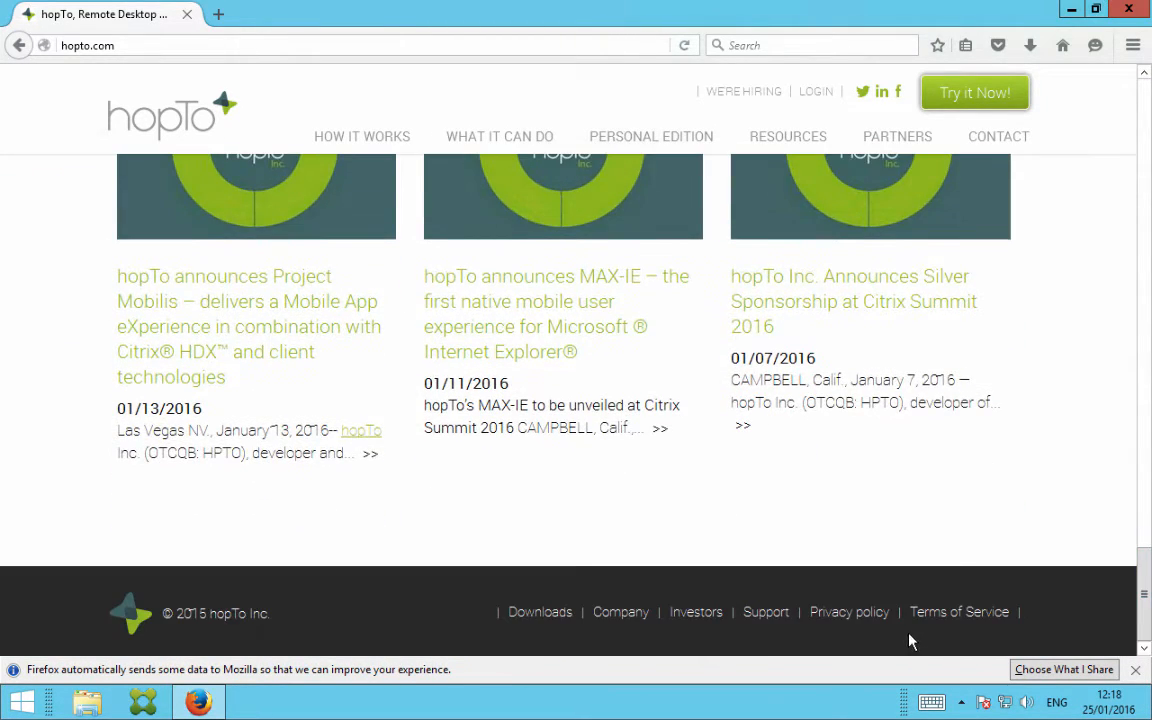
click(766, 612)
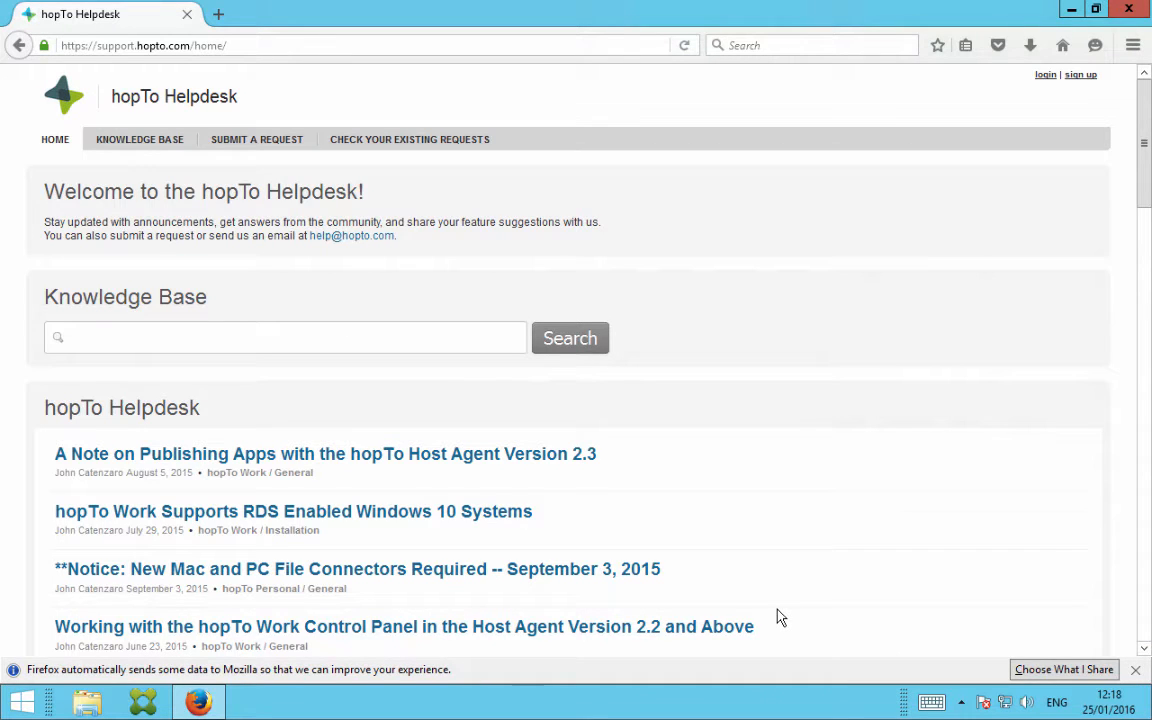
scroll(648, 481, down, 7)
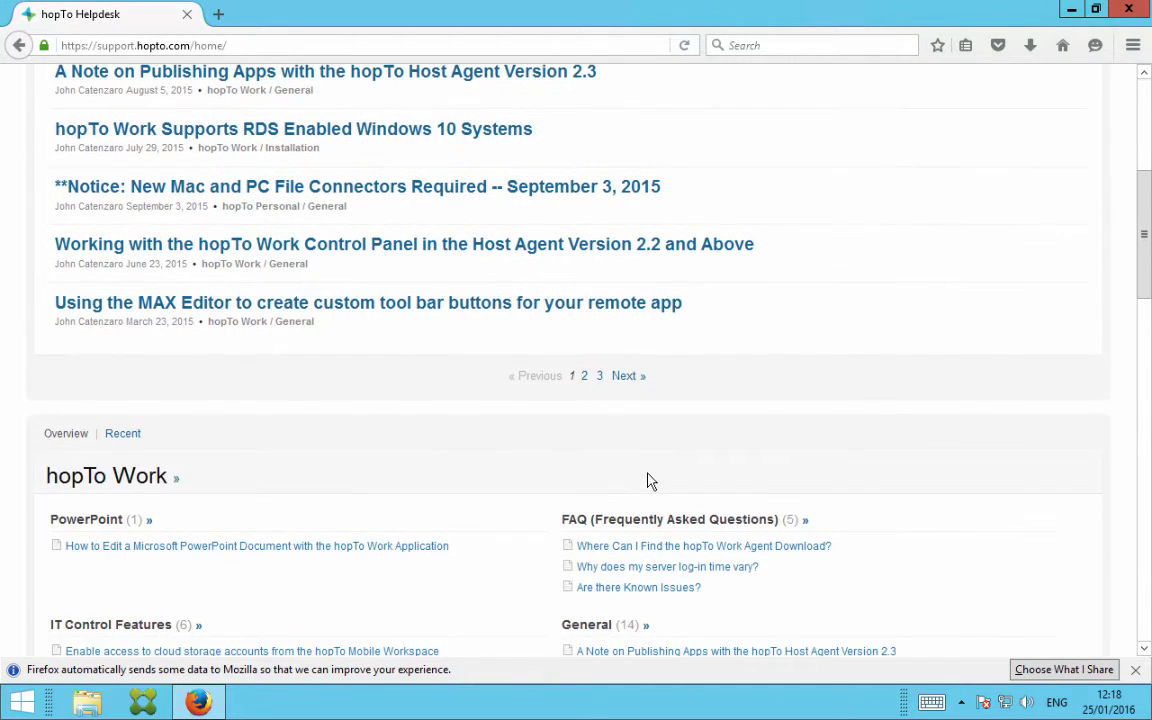
scroll(648, 481, down, 9)
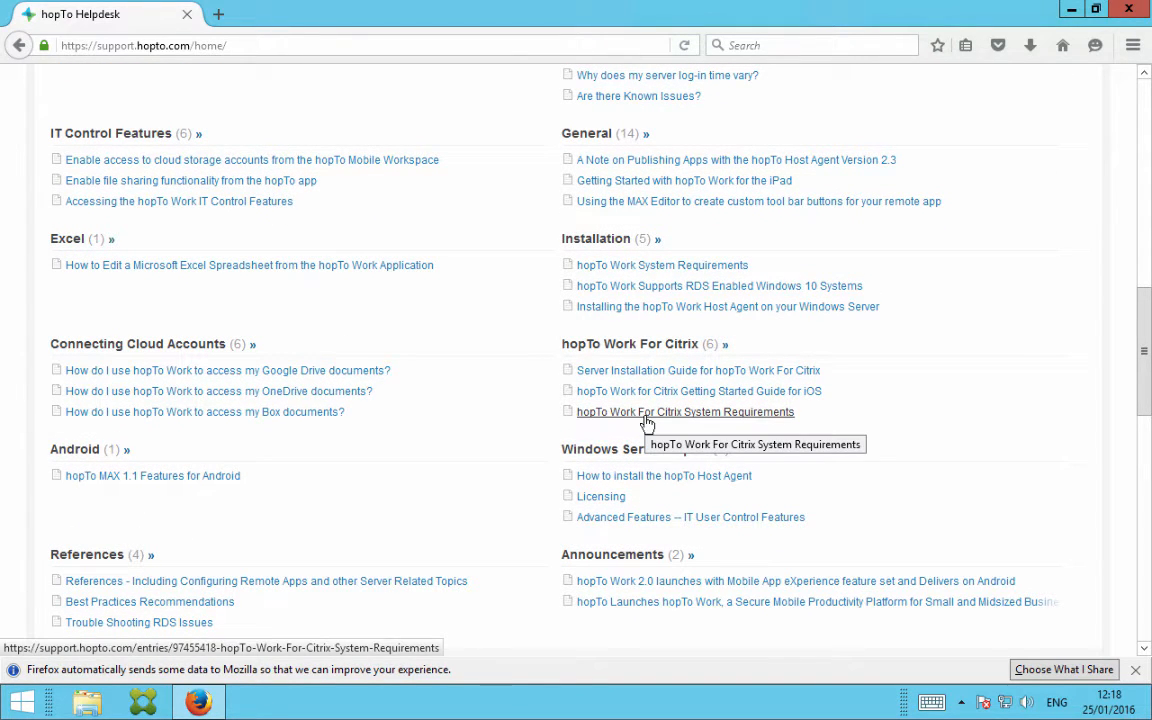
click(647, 422)
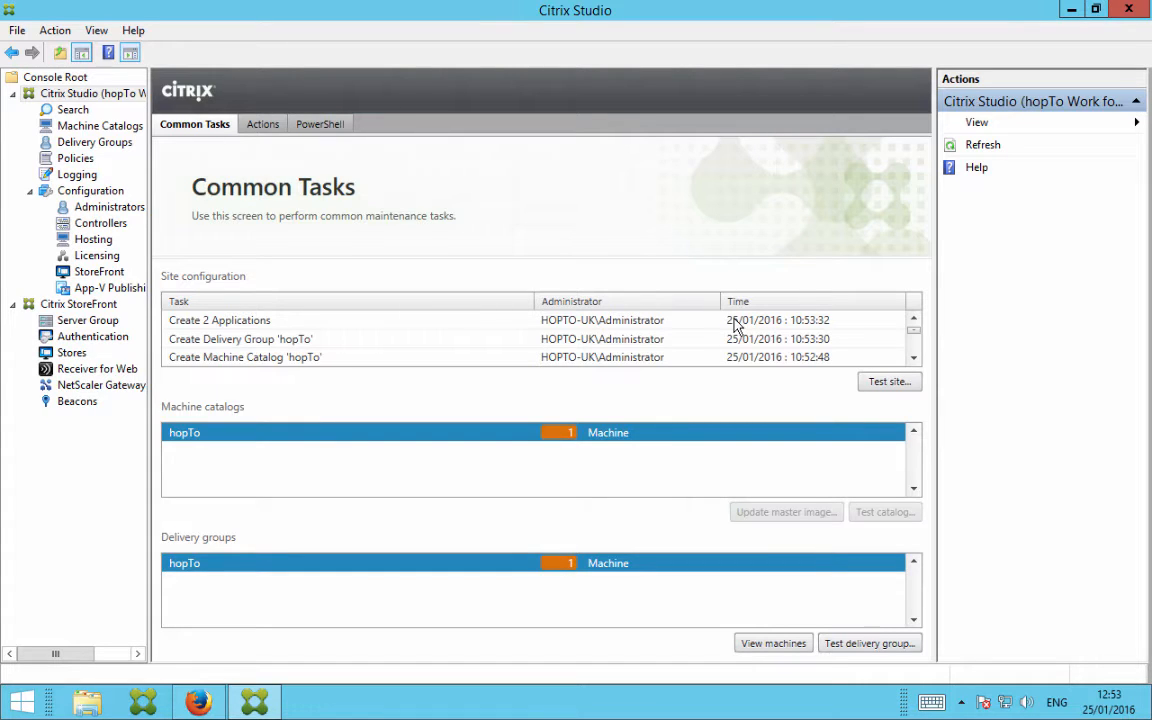
In Citrix Studio, add QuickBooks Pro 2015 to the hopTo delivery group and display the group's applications
click(108, 146)
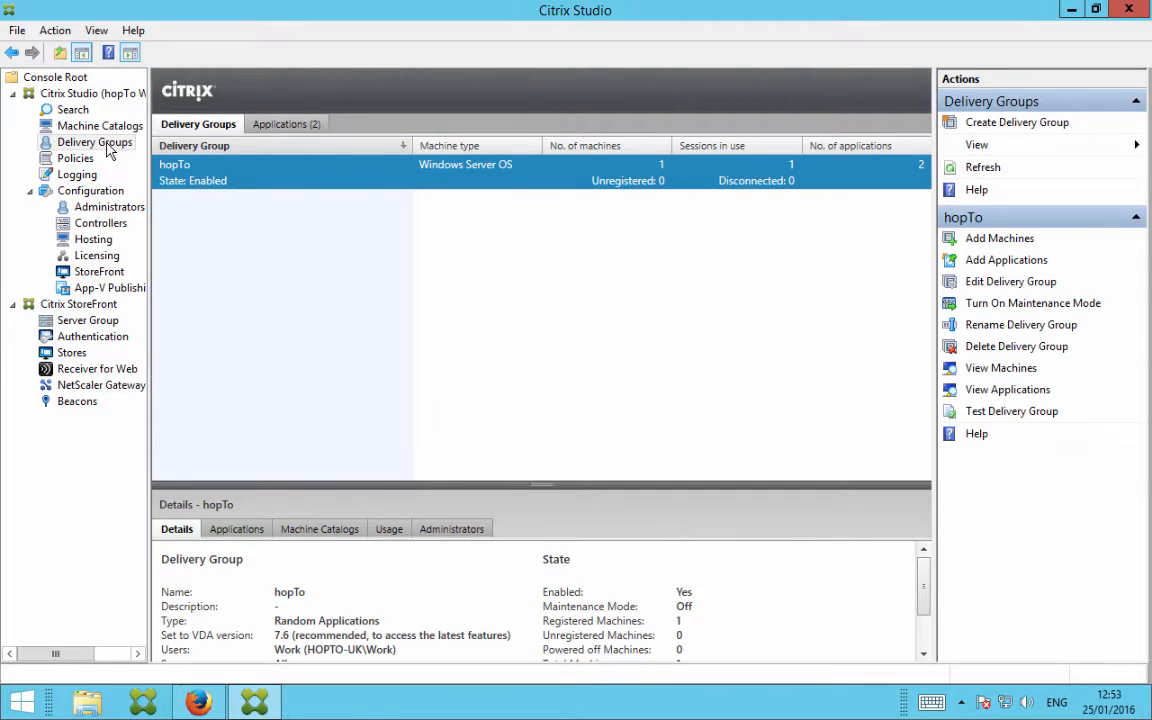
click(1008, 259)
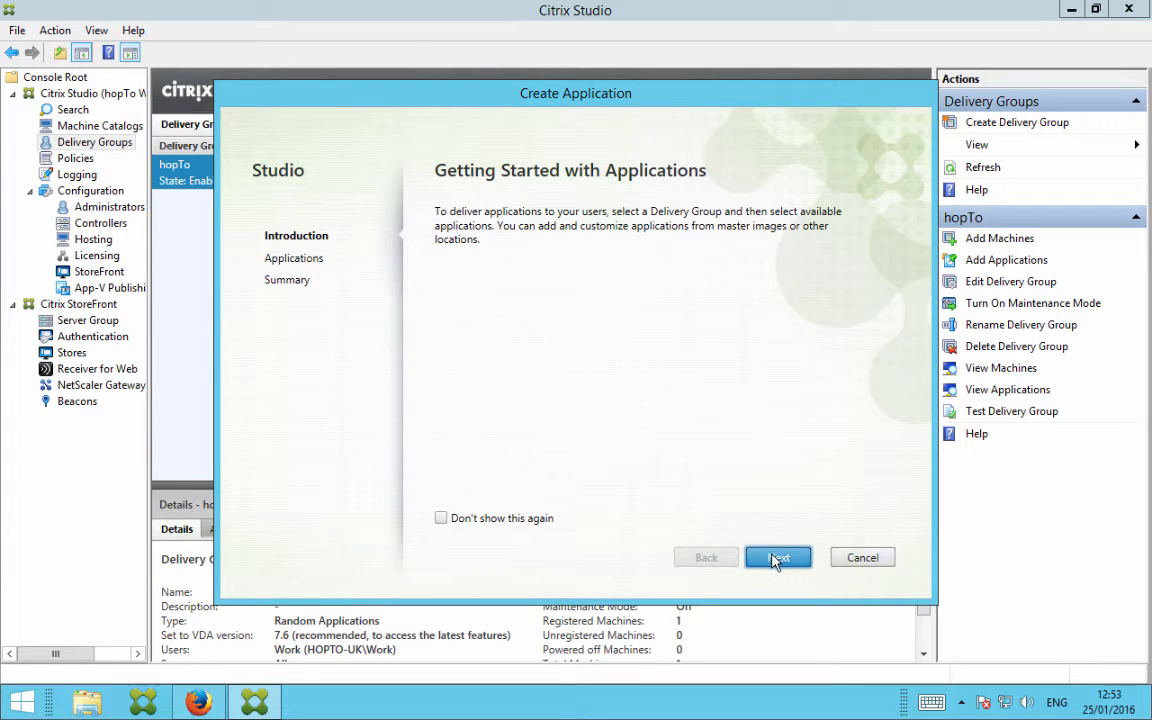
click(765, 556)
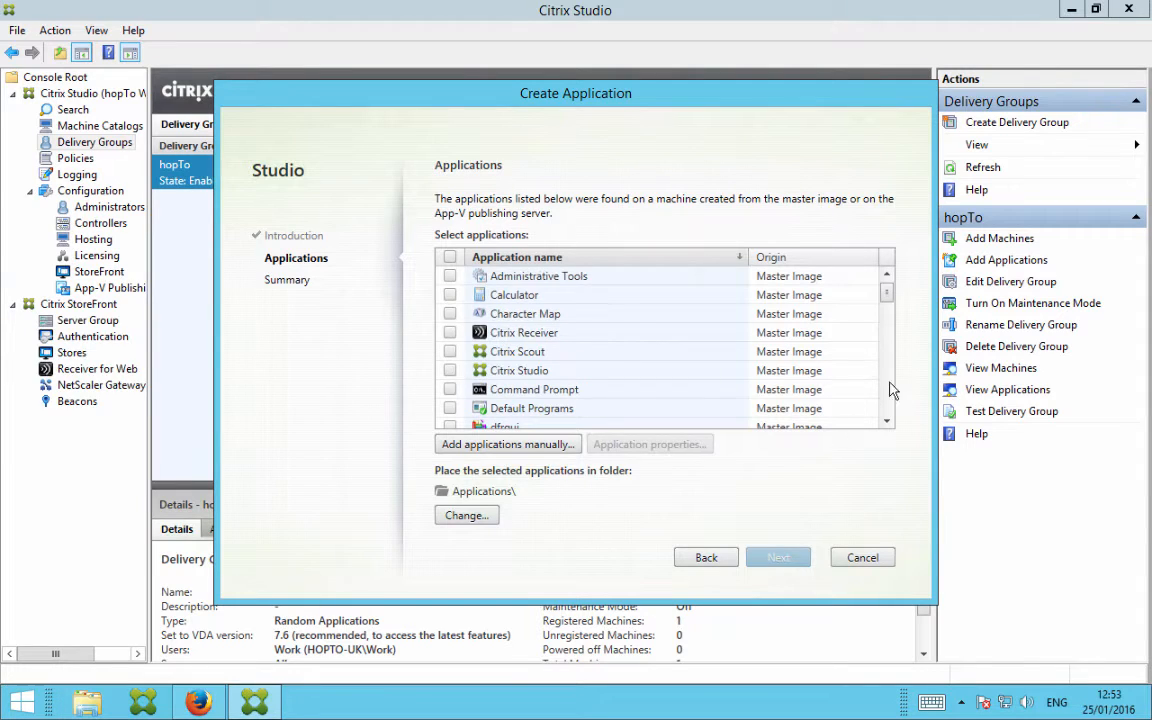
click(887, 390)
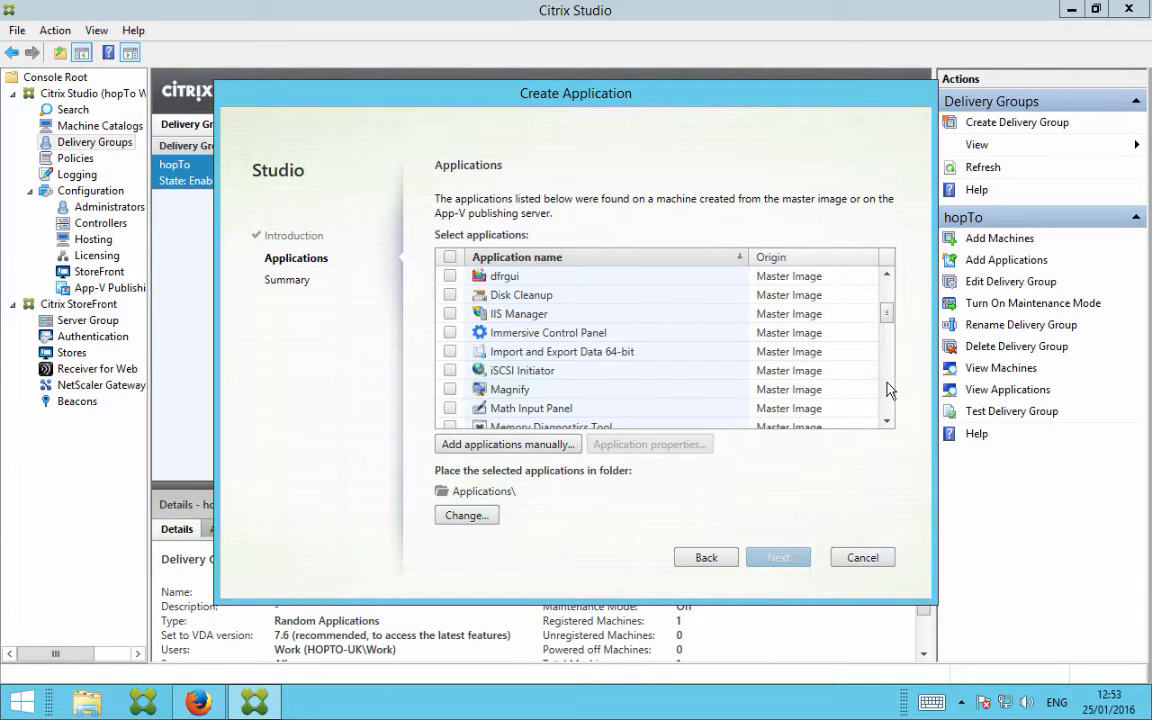
click(887, 390)
click(887, 390)
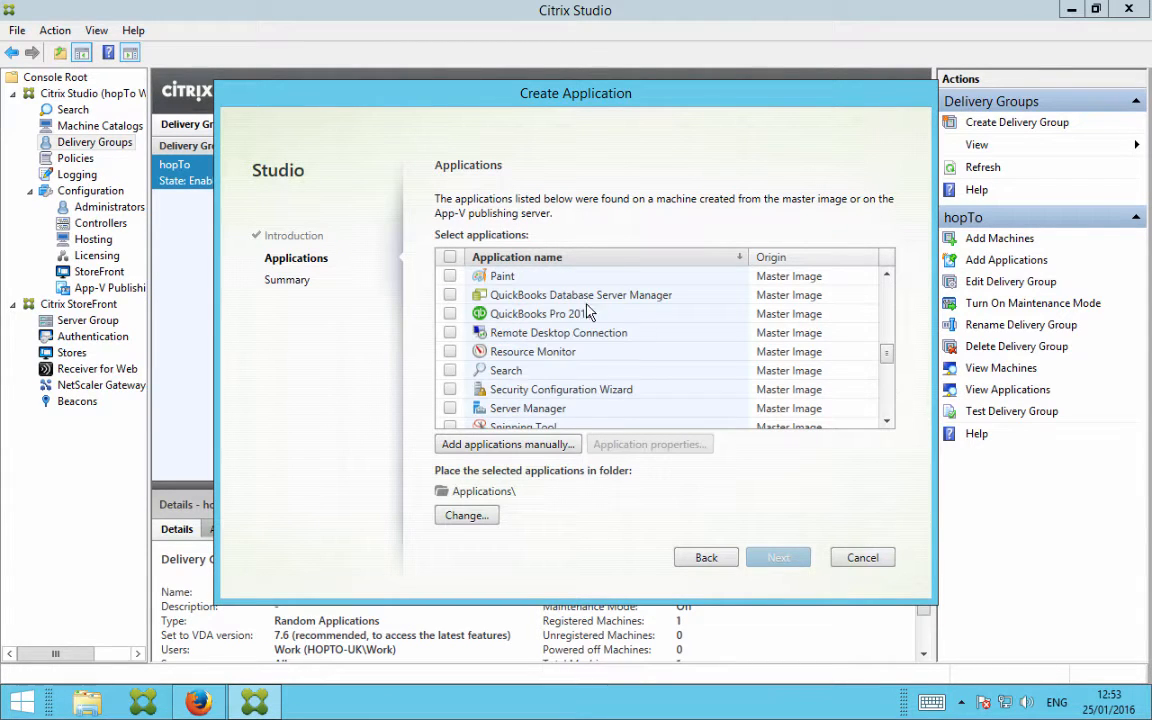
click(450, 313)
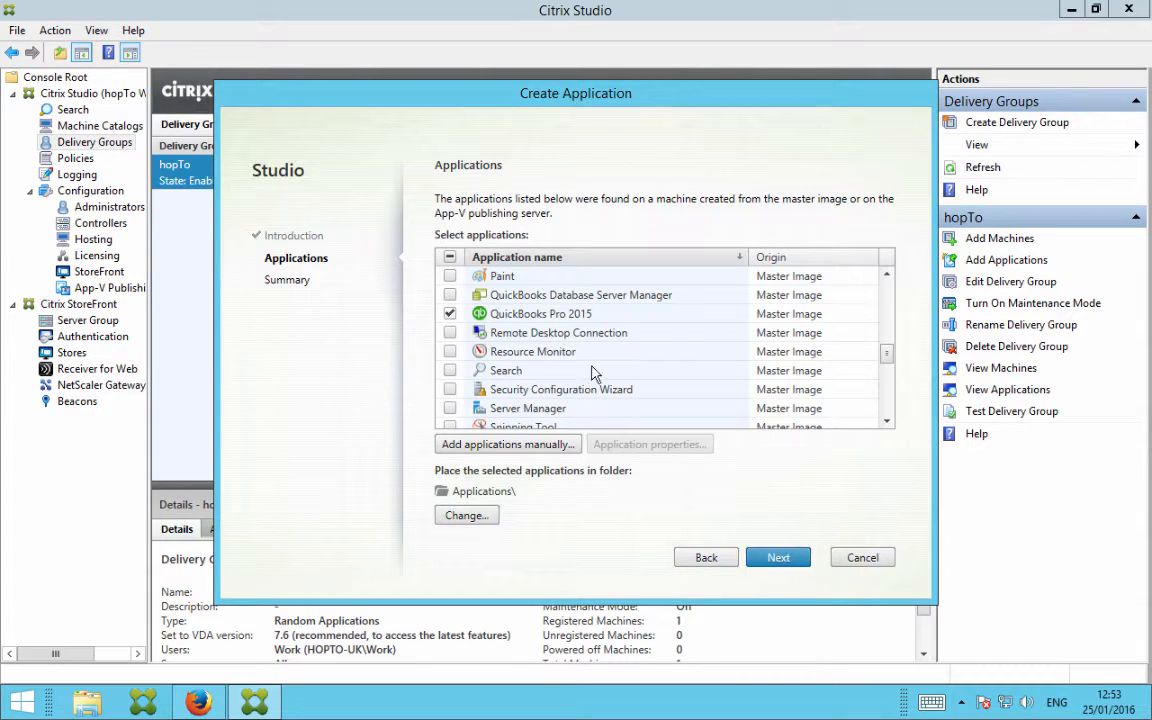
click(768, 561)
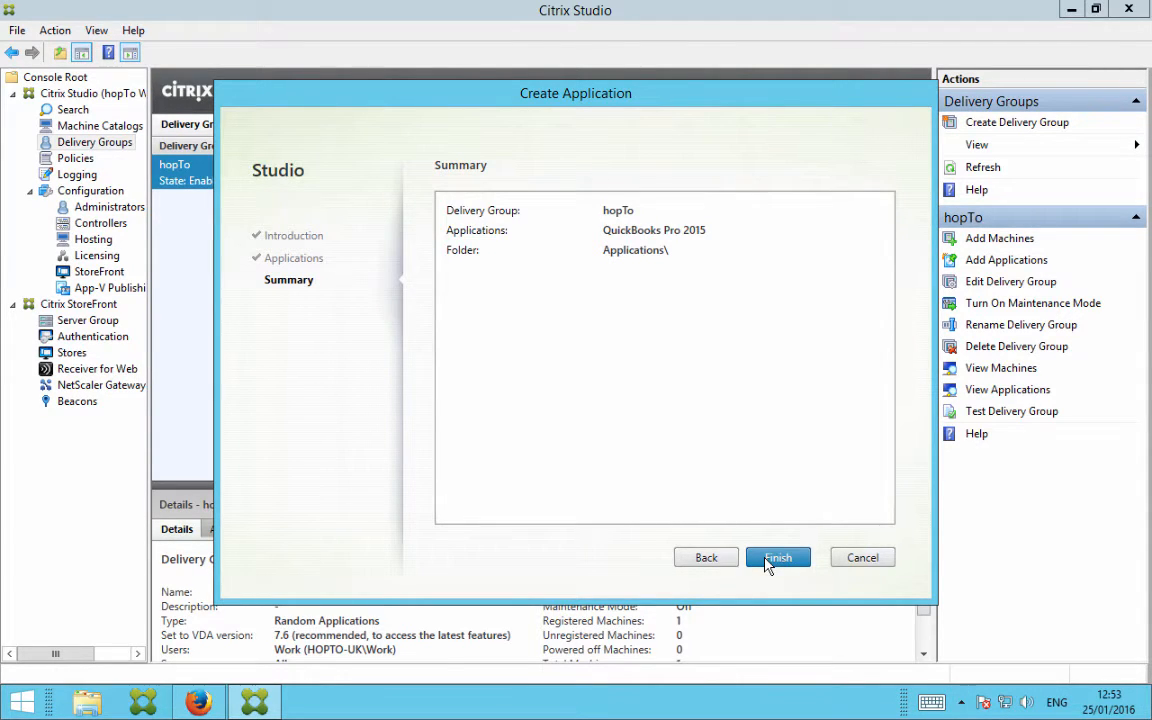
click(777, 558)
click(237, 530)
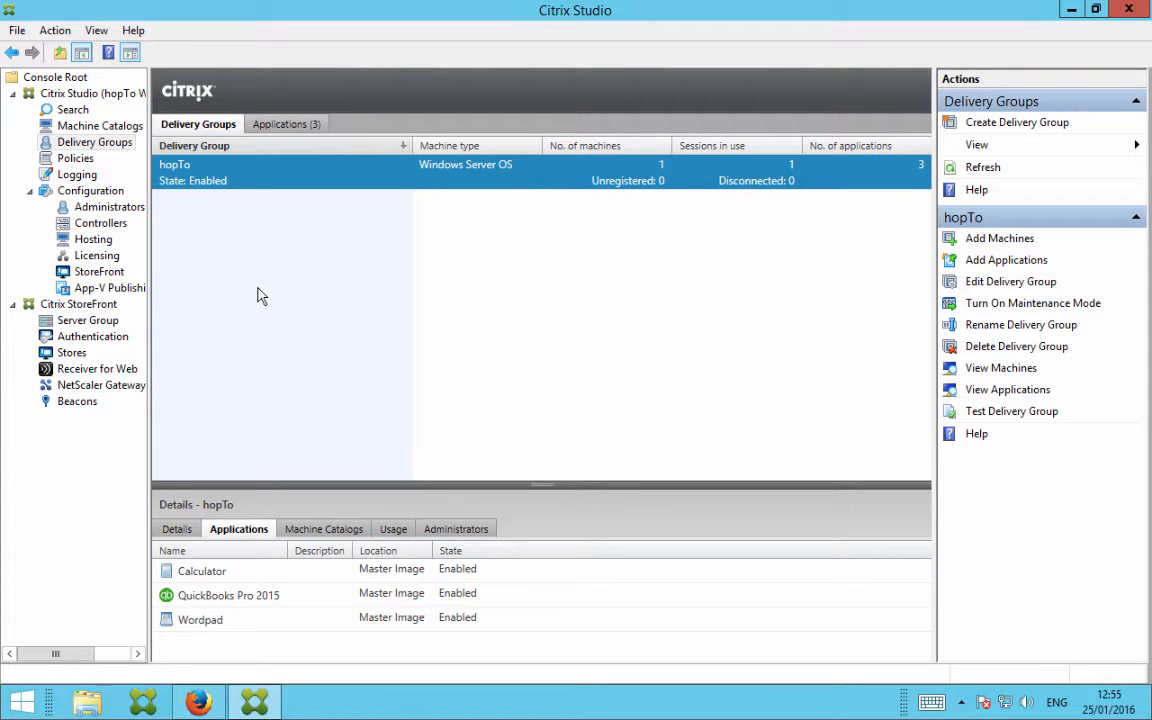
Enable HTTP Basic as an additional authentication method for Citrix StoreFront
click(90, 341)
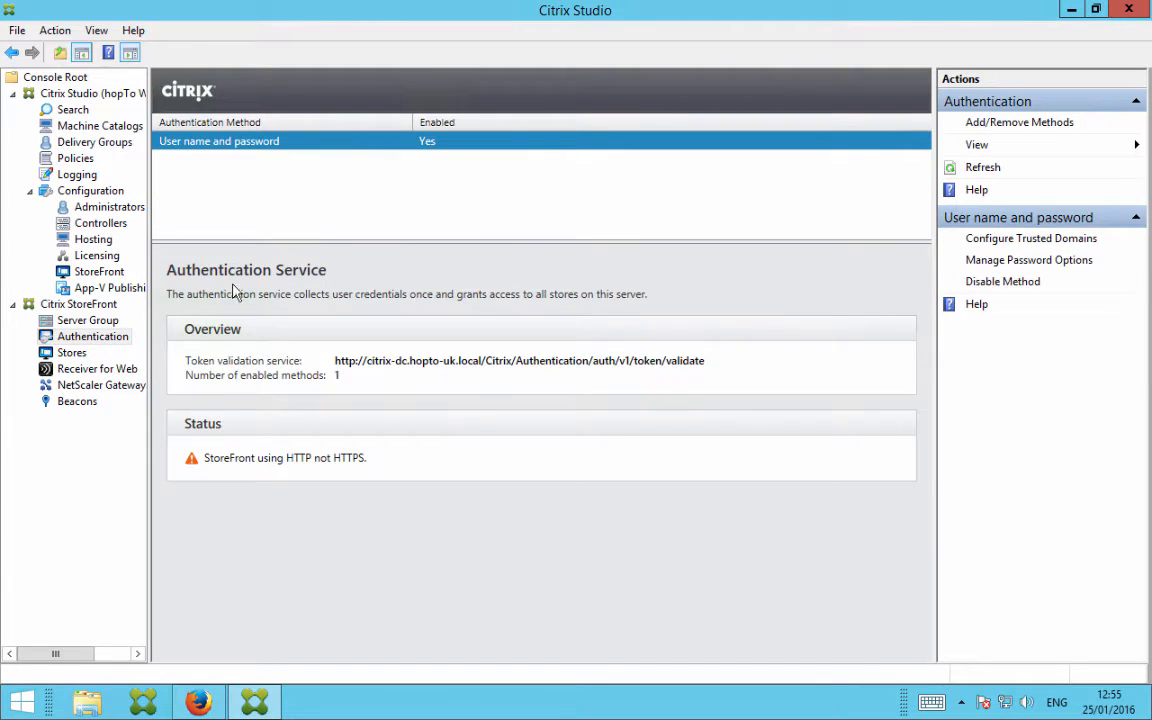
click(982, 122)
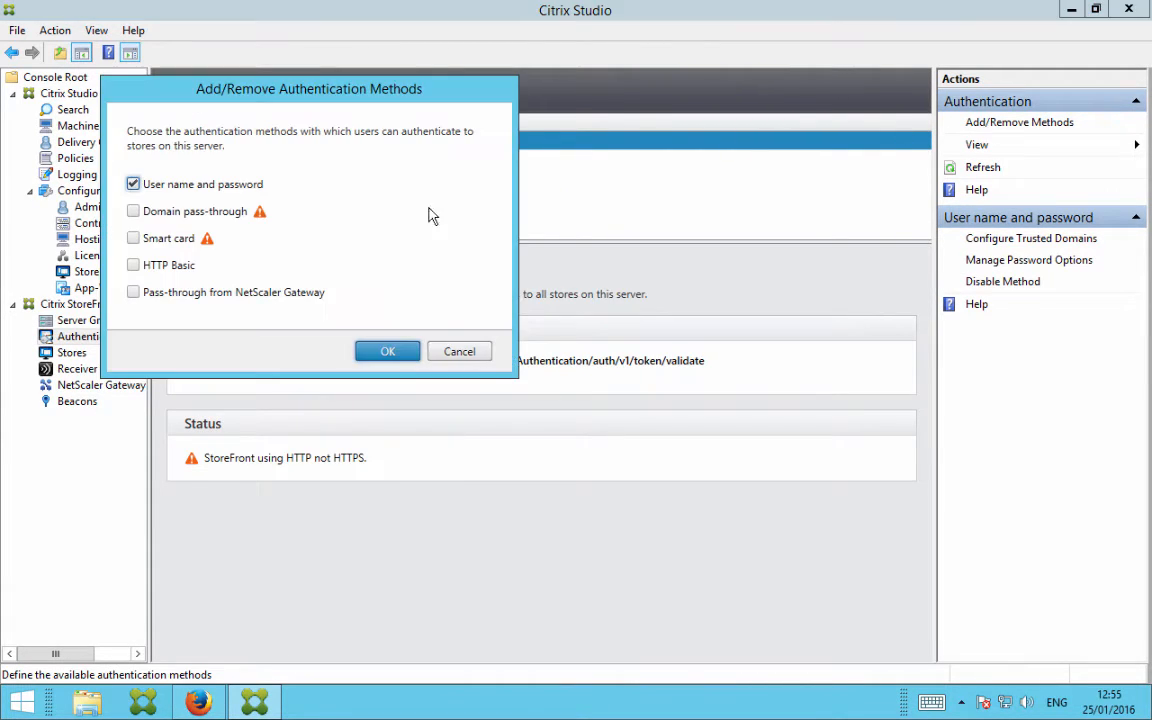
click(132, 267)
click(393, 352)
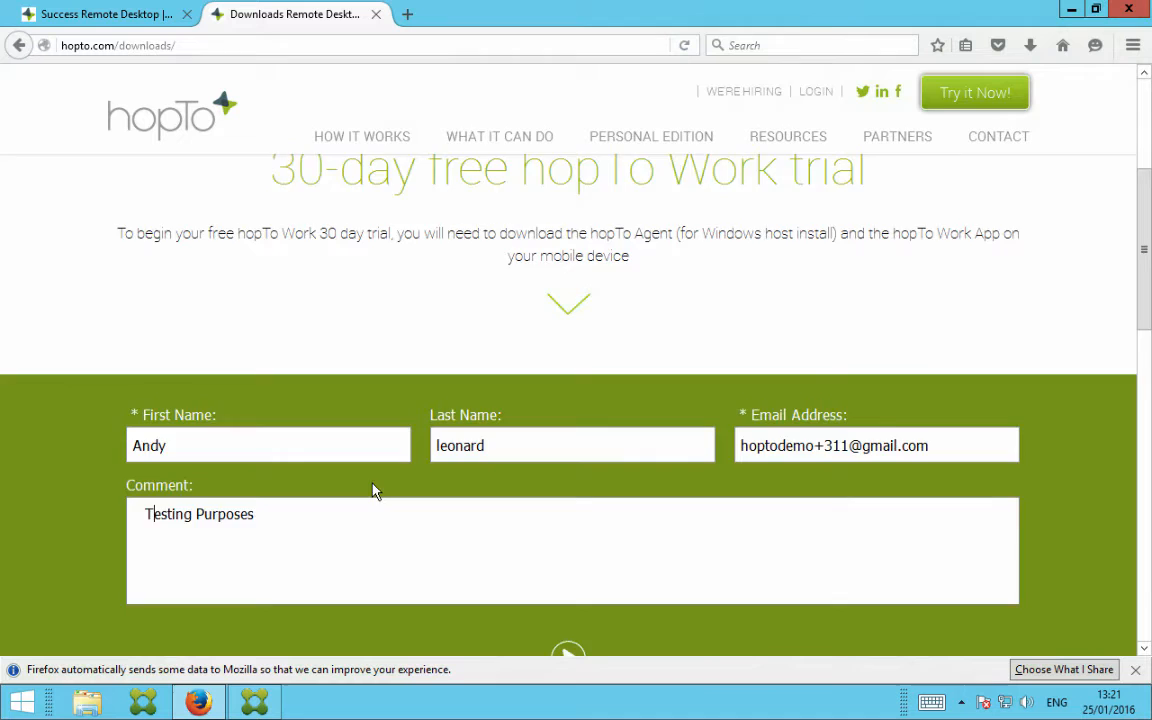
In Firefox, download the hopTo Work for Citrix Agent installer, hopToCitrixAgent.exe, from hopTo's trial download page
scroll(372, 490, down, 3)
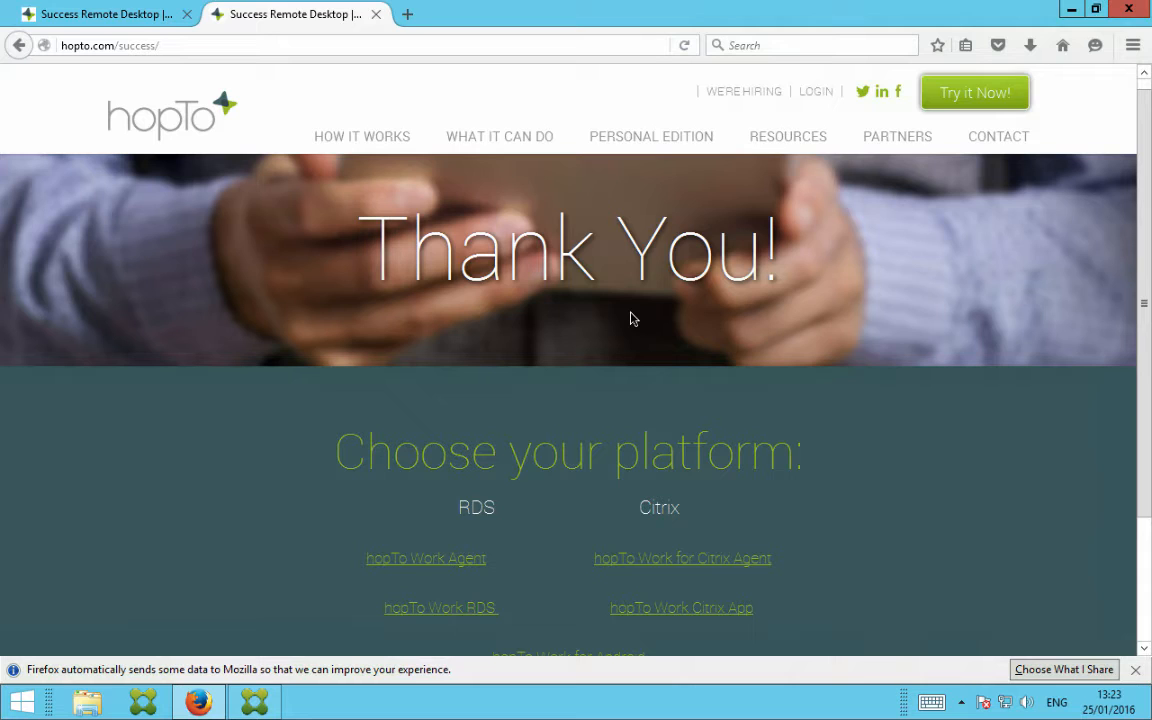
scroll(630, 318, down, 2)
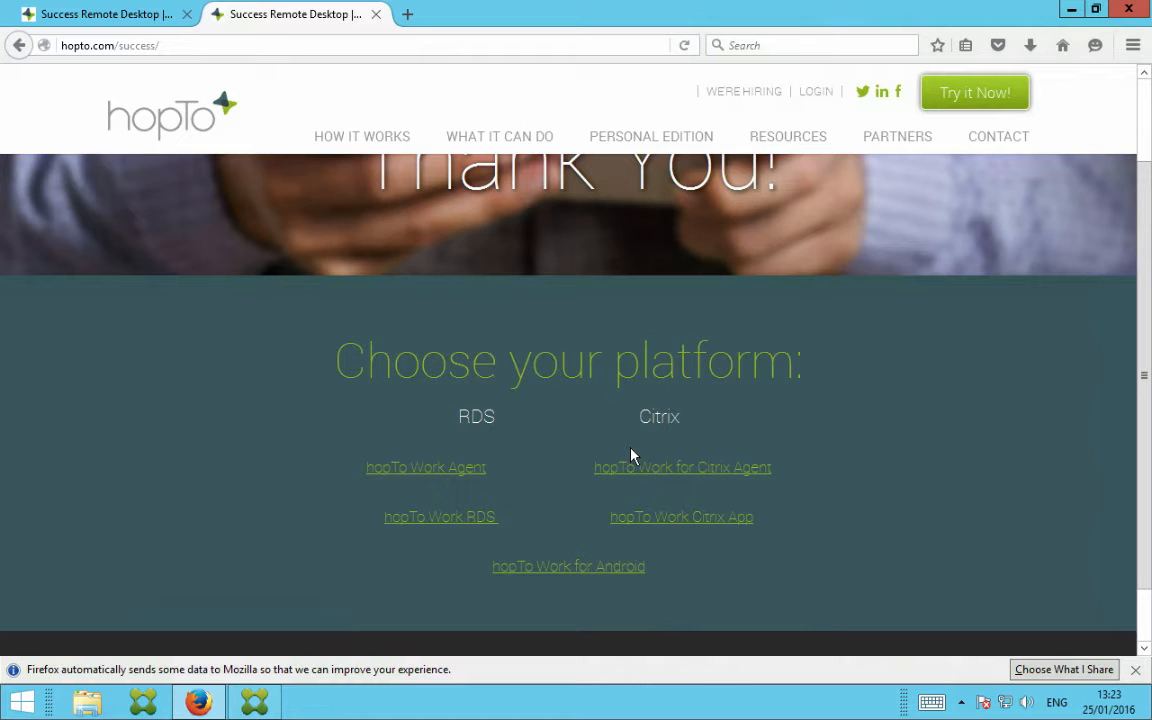
click(665, 457)
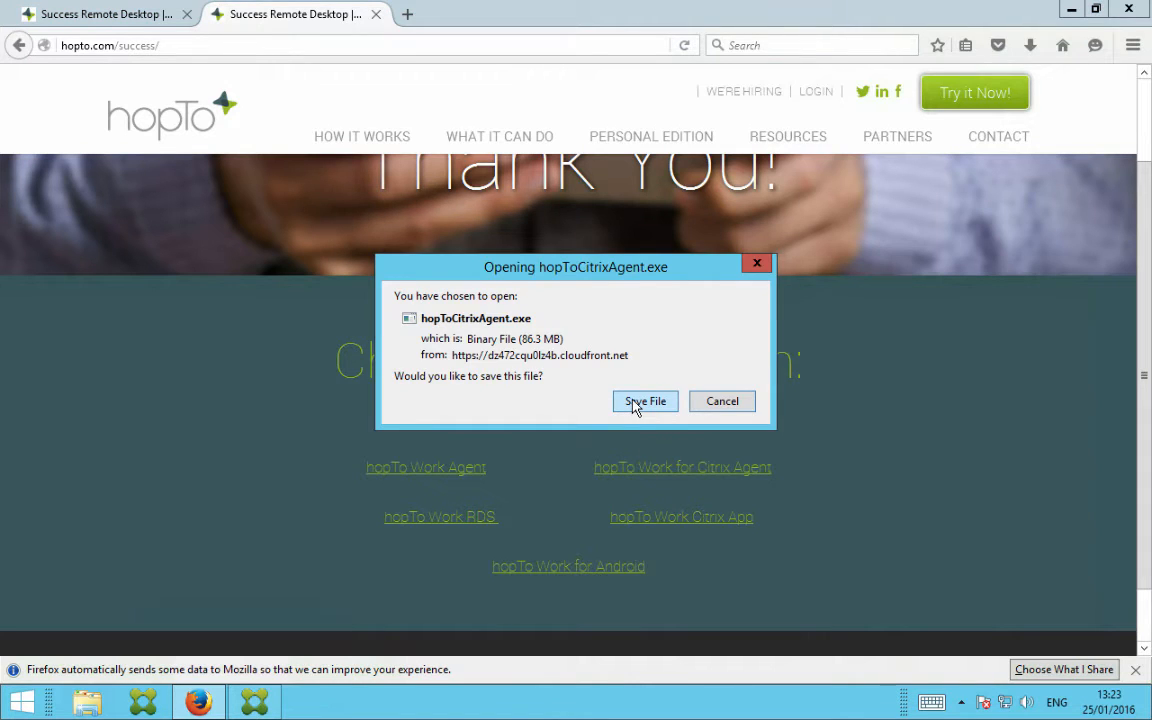
click(645, 401)
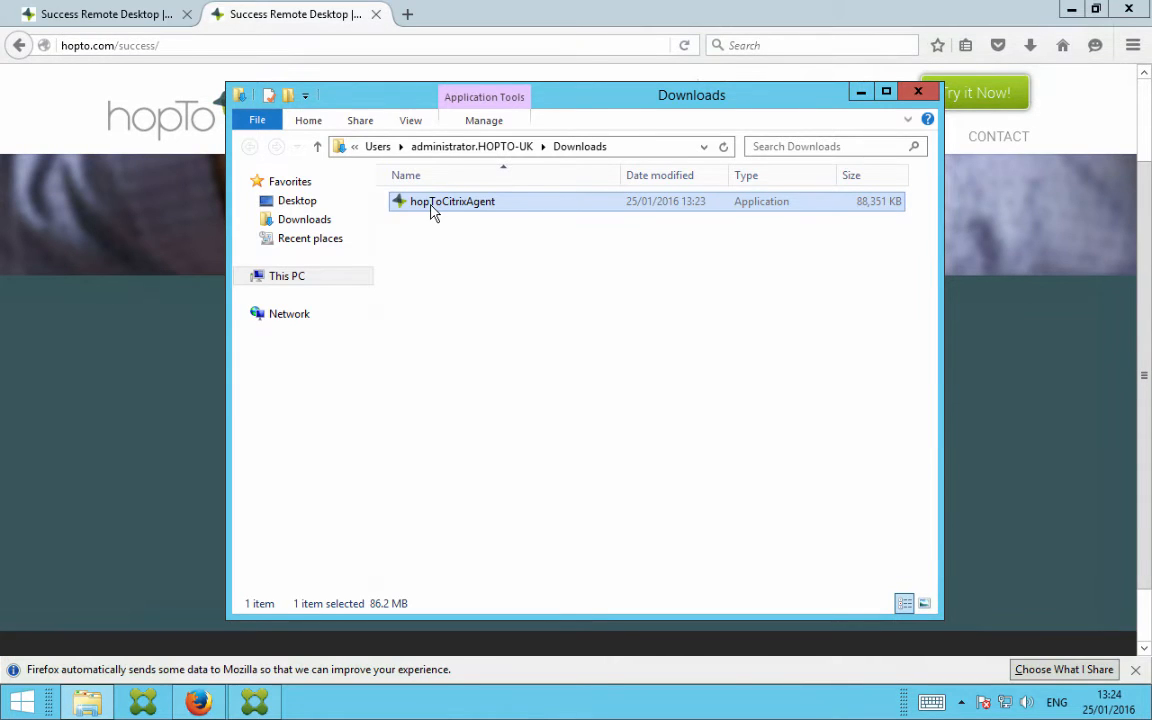
Run the hopToCitrixAgent installer, accept the license terms, install the agent and close the finished setup
double_click(431, 206)
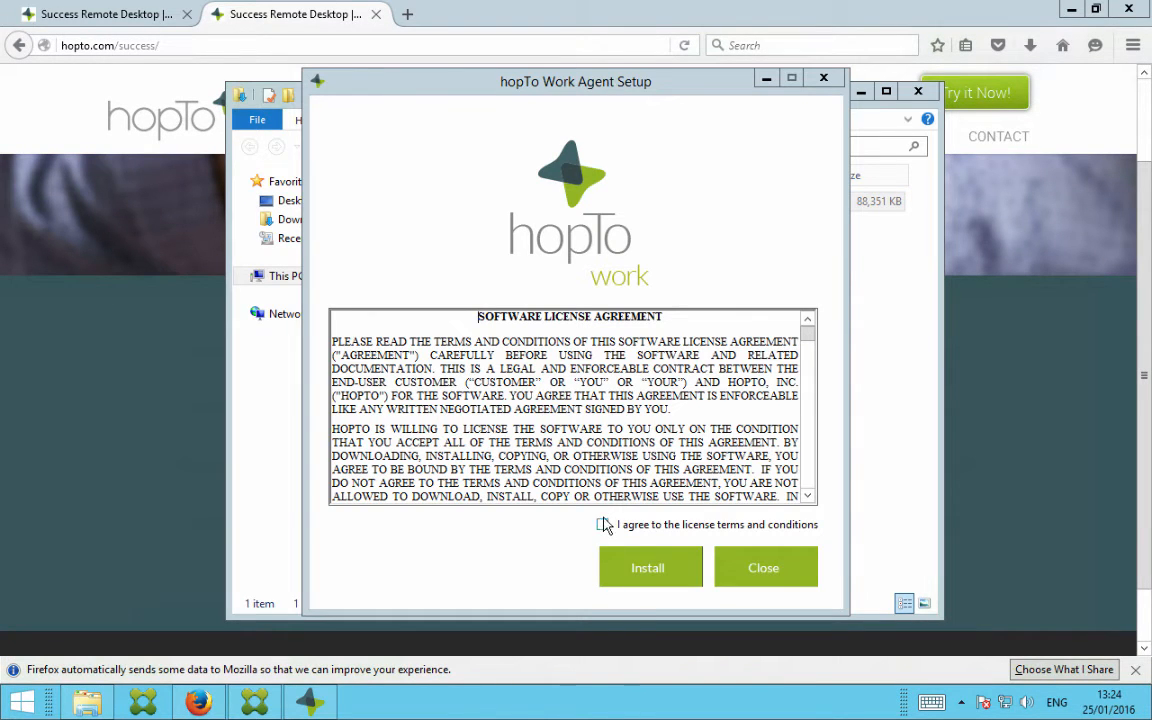
click(603, 525)
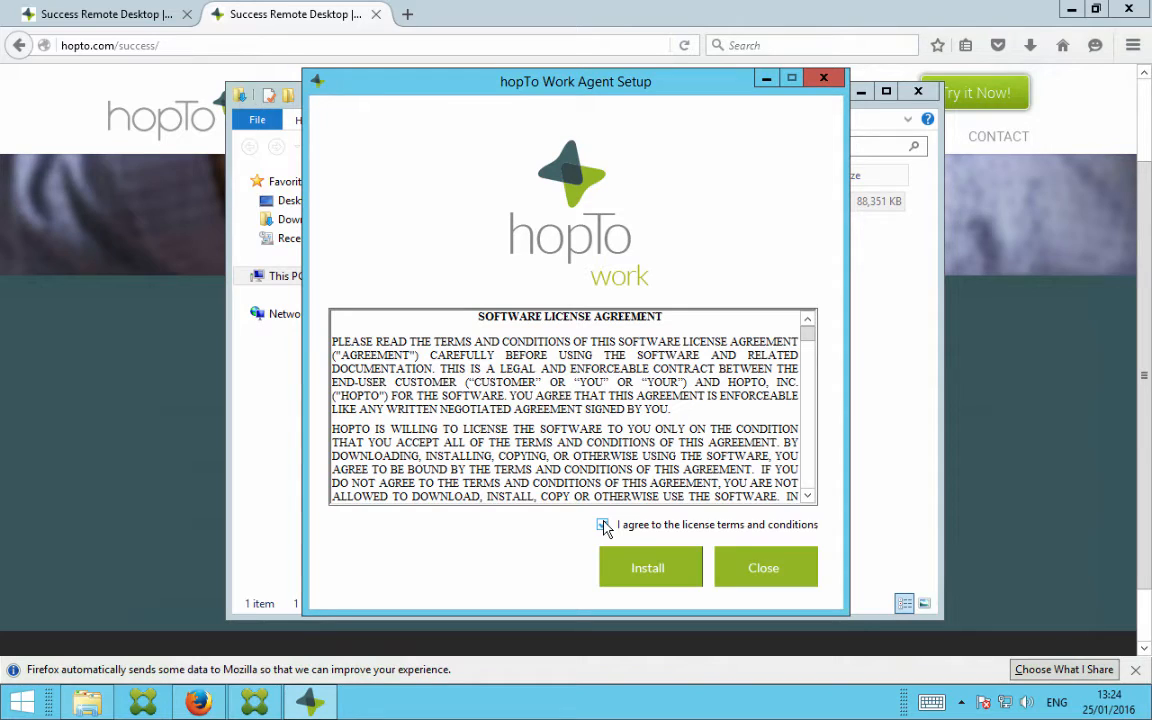
click(649, 566)
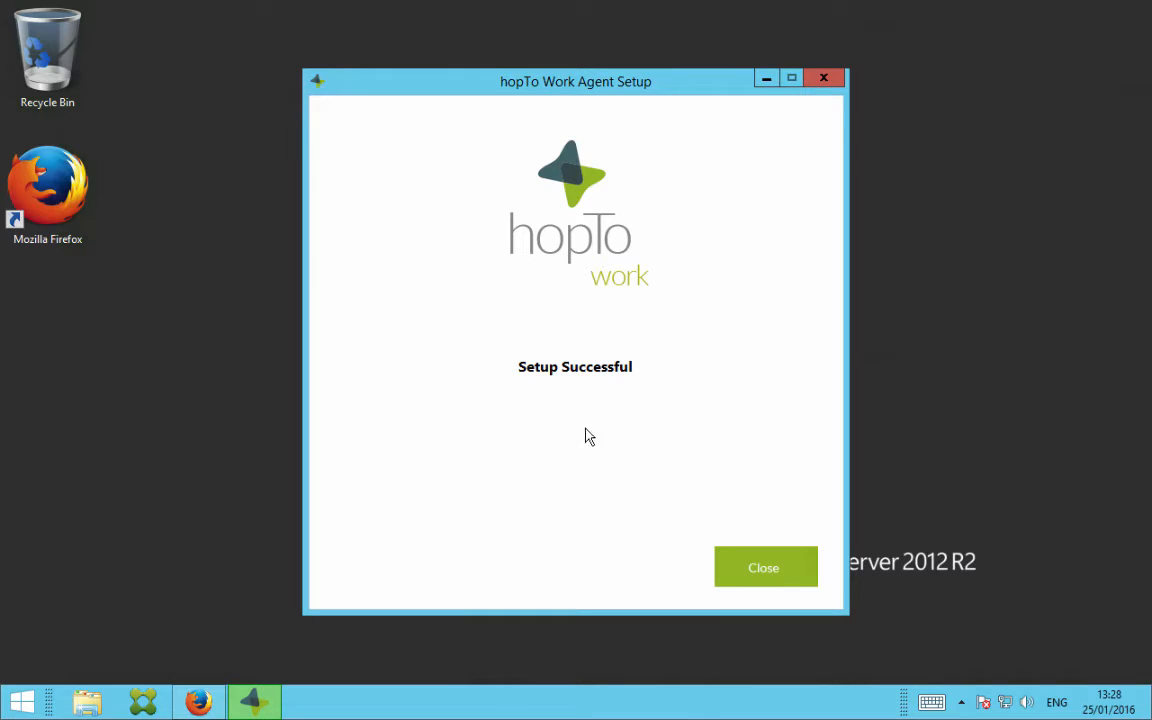
click(763, 567)
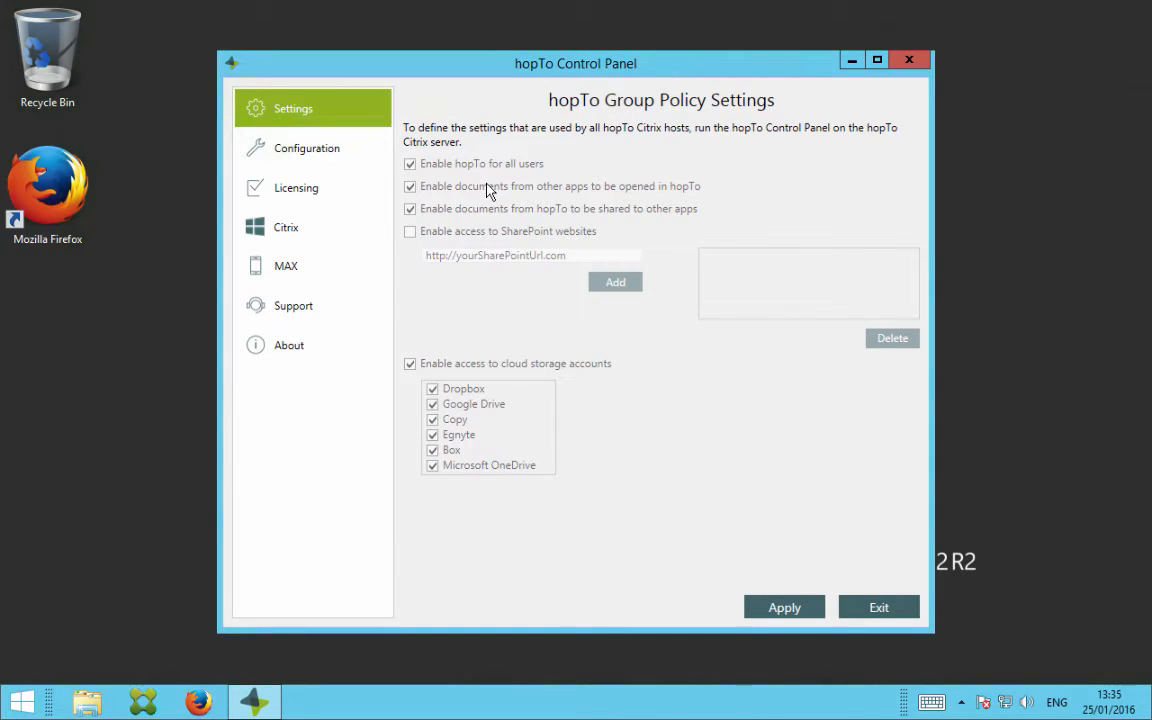
In hopTo Control Panel, make this machine a hopTo Citrix server and log in to citrix-dc on domain hopto-uk with the administrator username and password
click(281, 230)
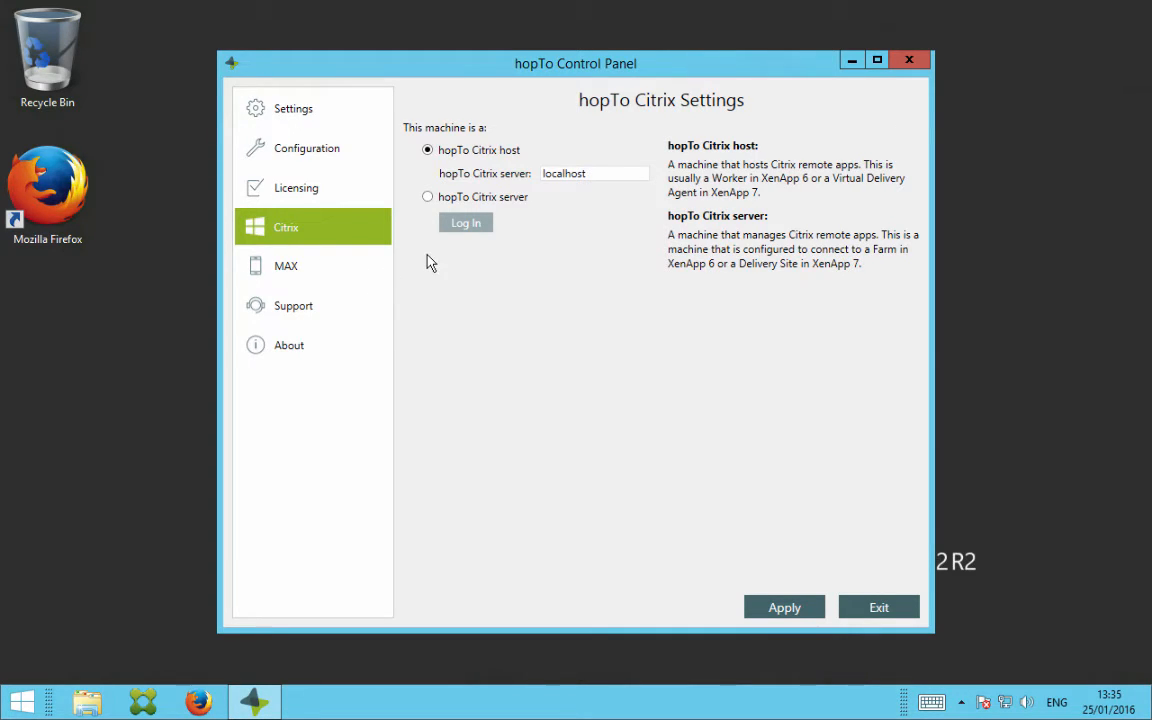
click(427, 197)
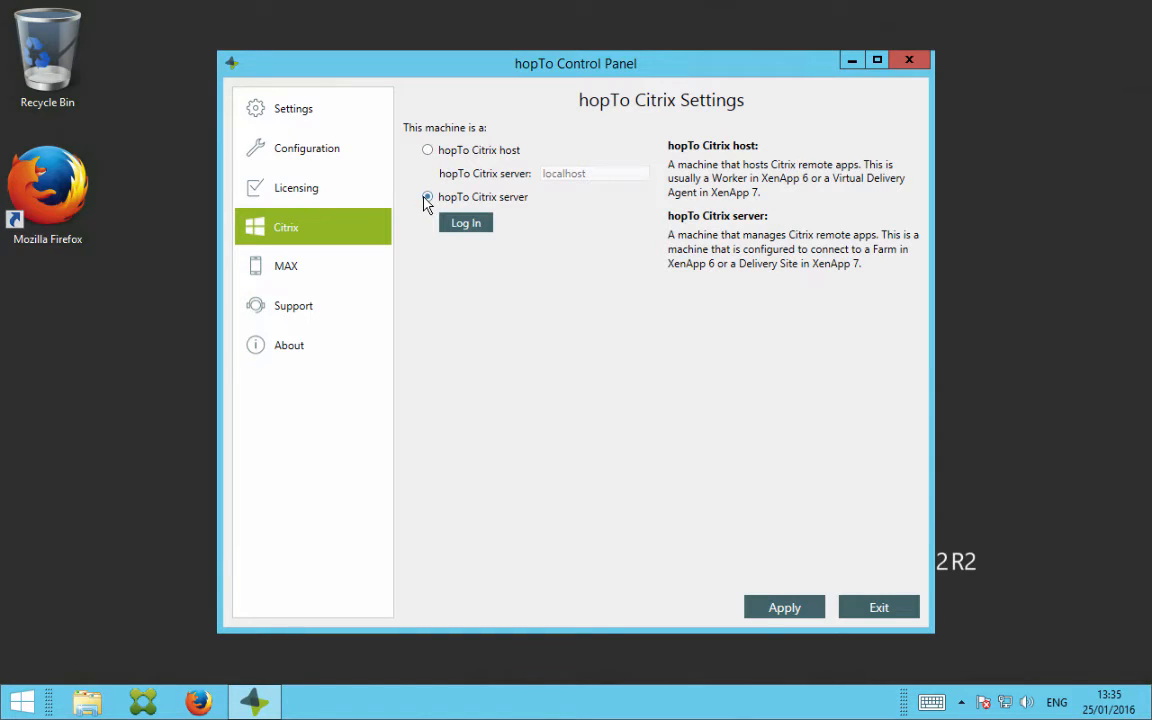
click(468, 222)
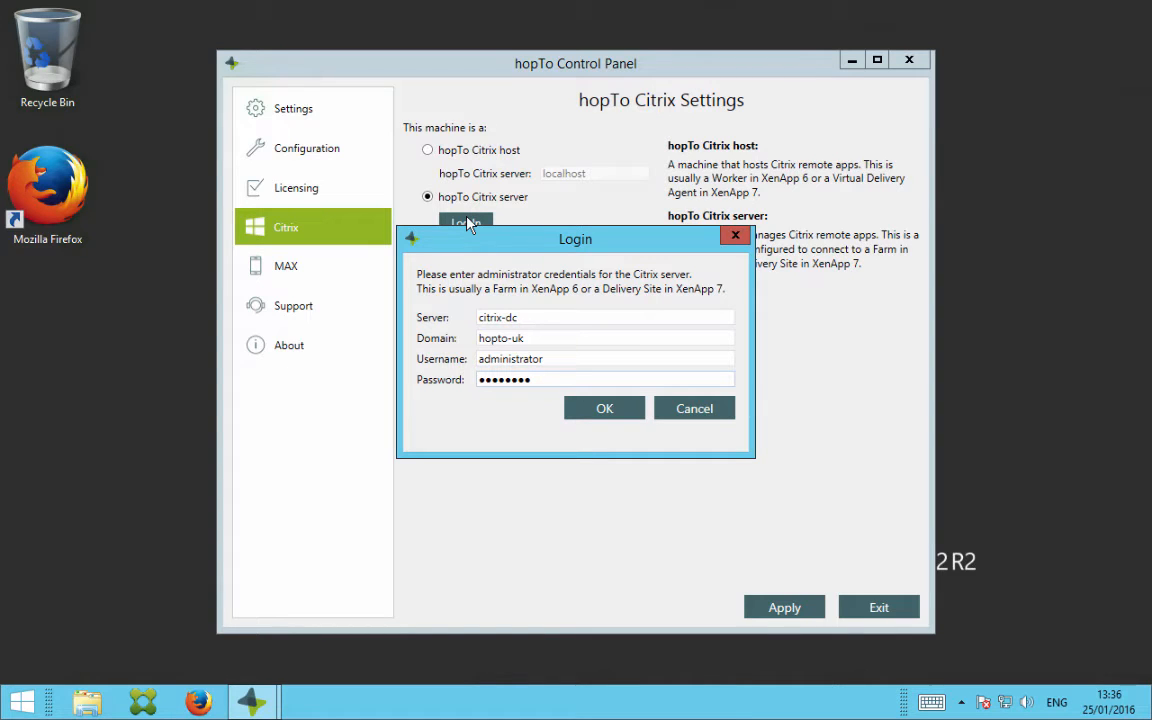
click(603, 407)
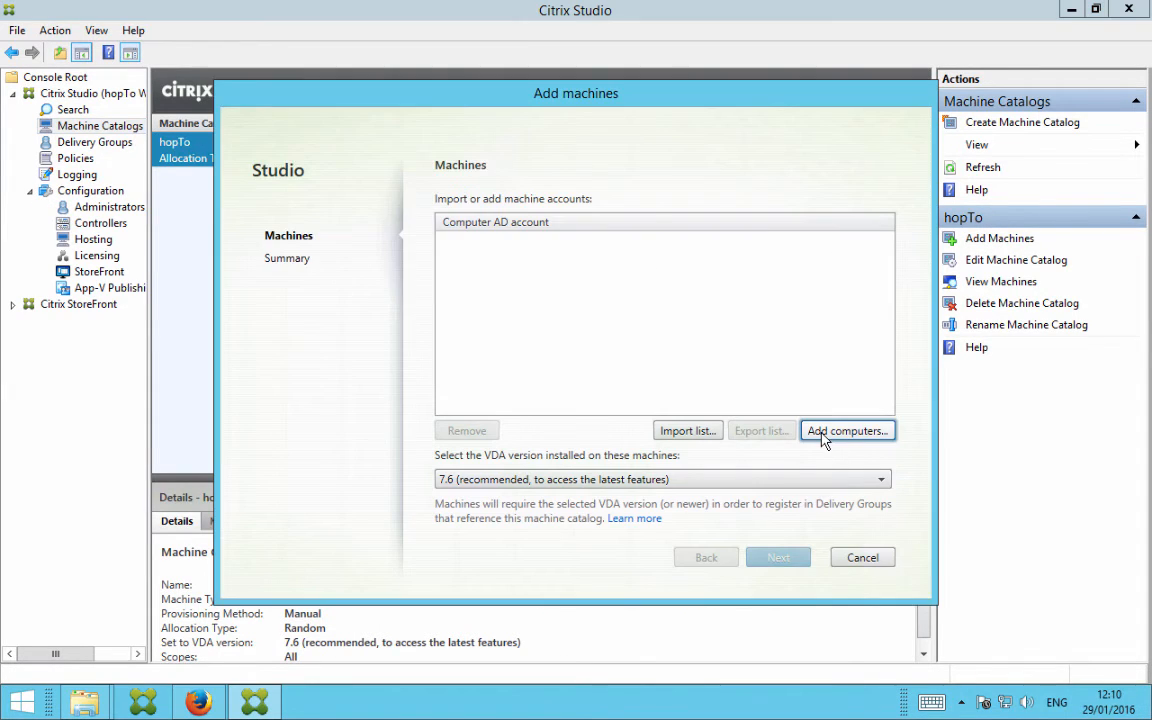
In Citrix Studio, add the computer CITRIX-VDA to the hopTo machine catalog, finding it by the name "cit"
click(826, 435)
text(cit)
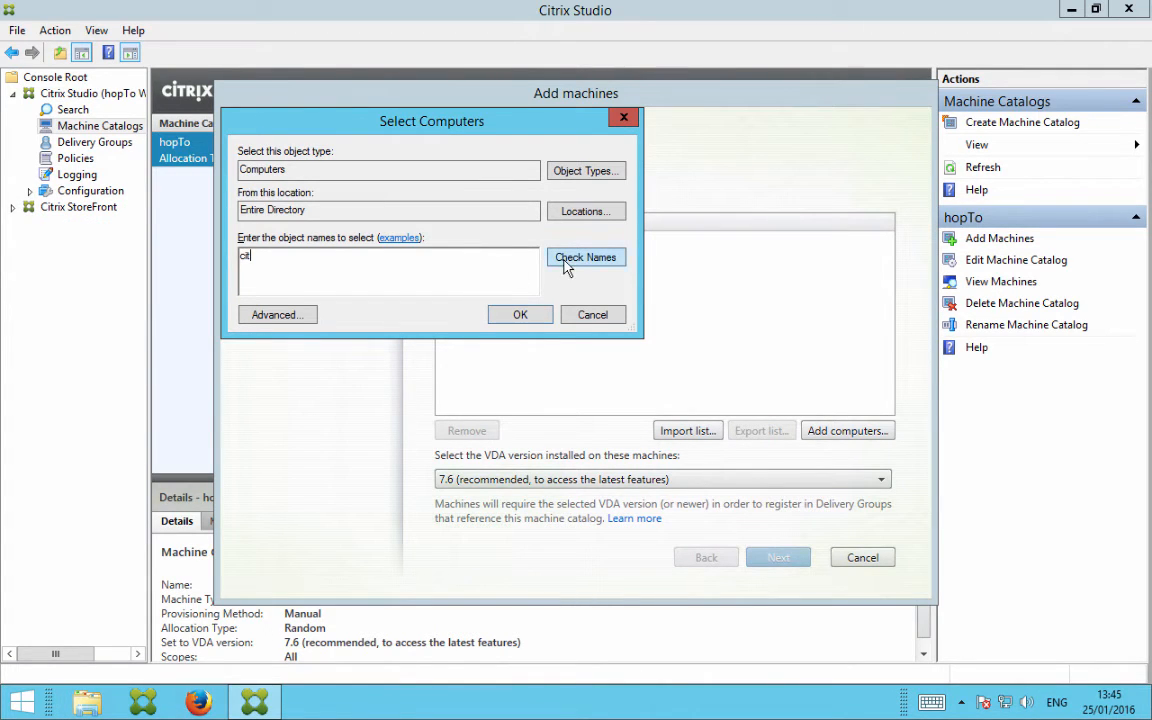
click(568, 258)
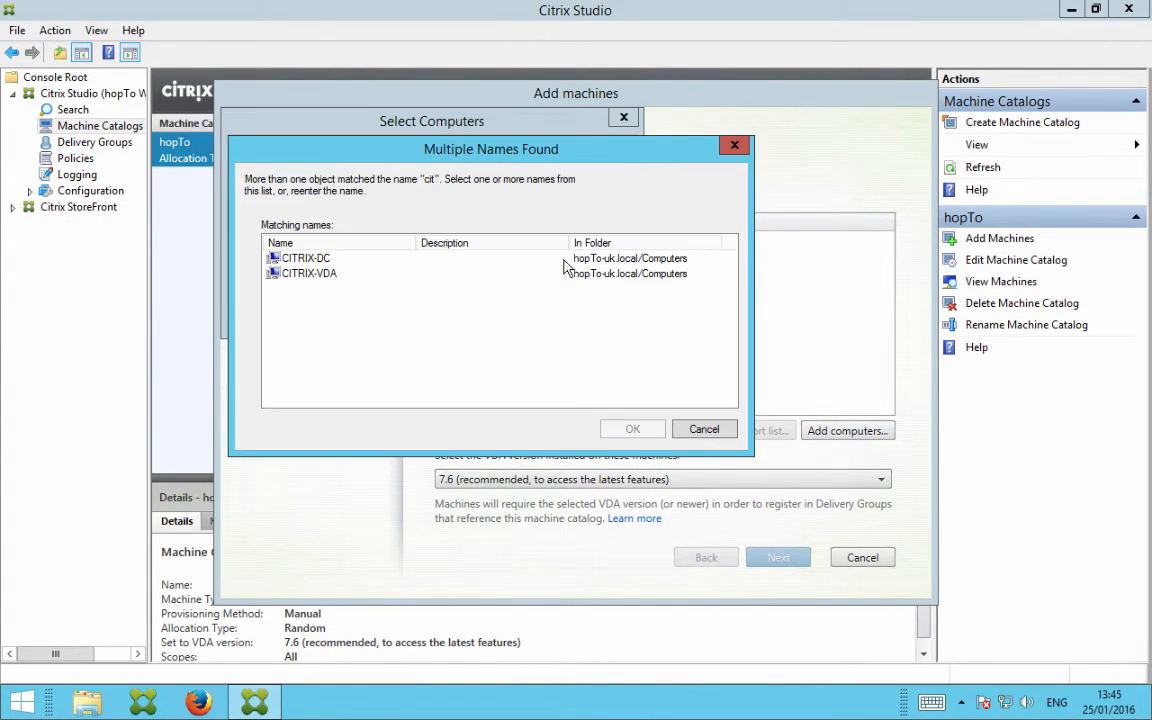
click(309, 274)
click(622, 429)
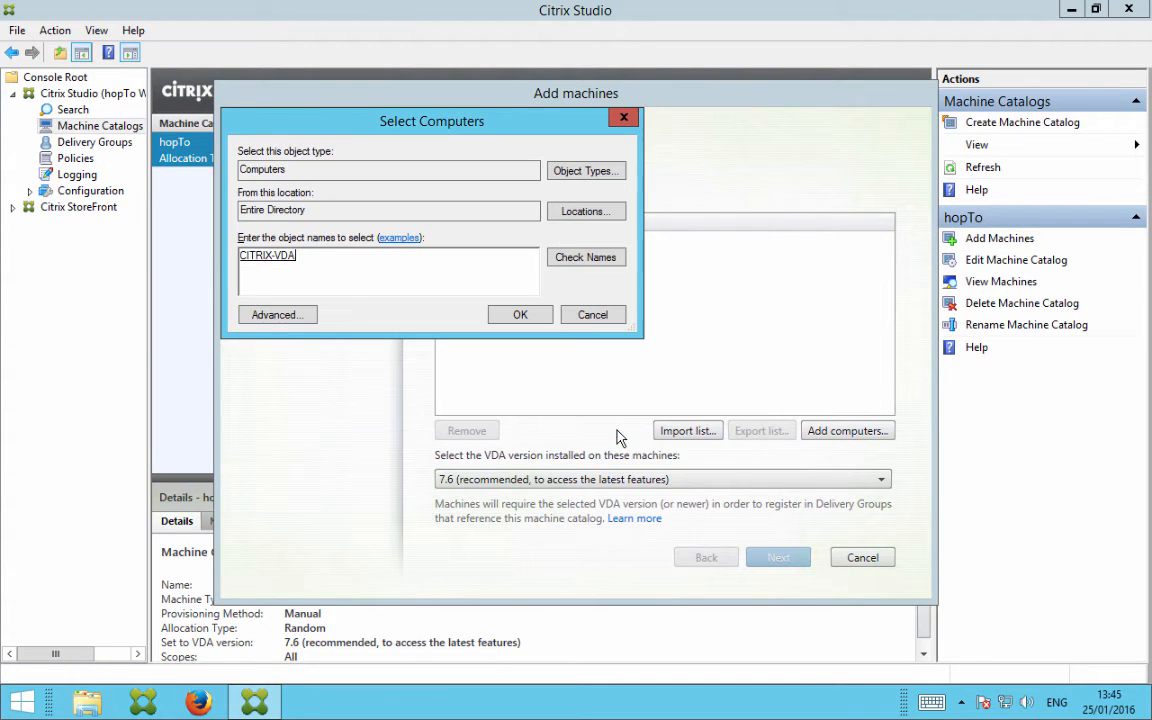
click(528, 321)
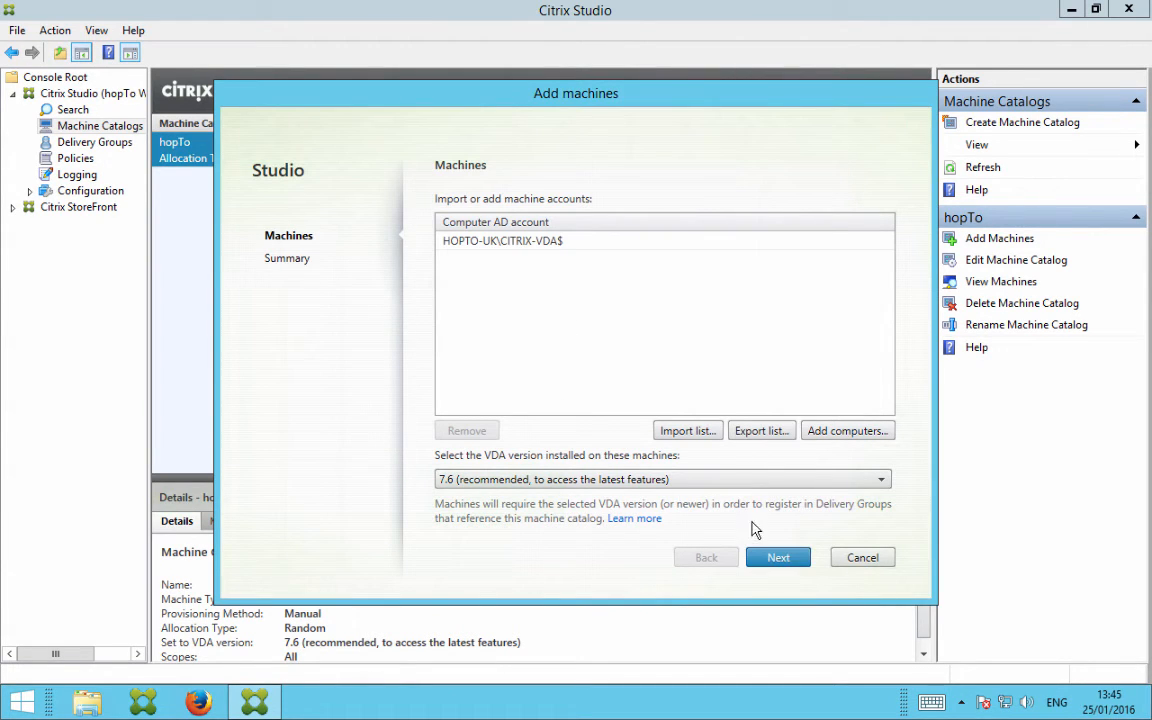
click(779, 558)
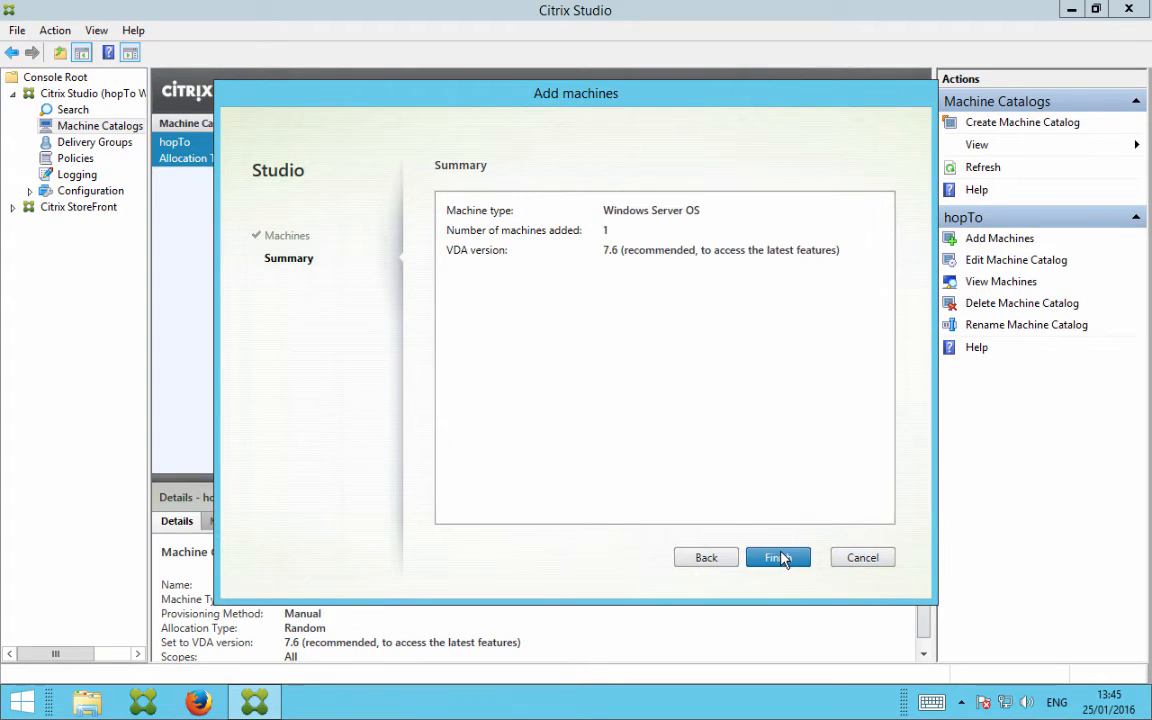
click(778, 558)
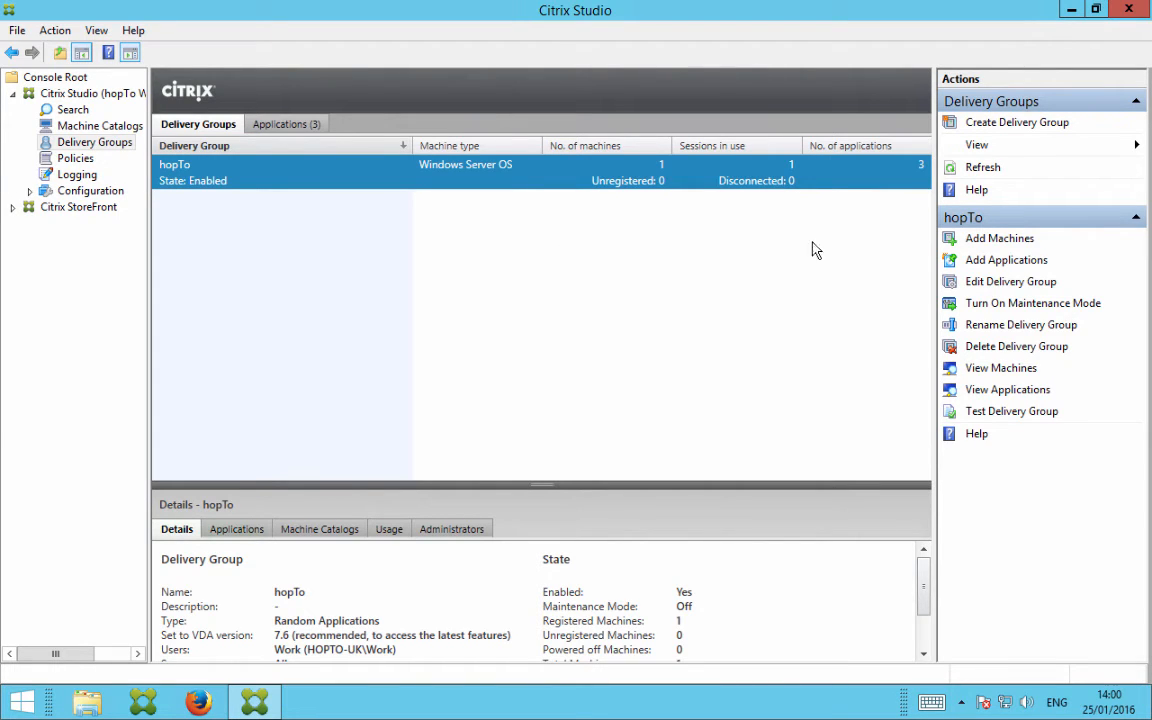
Add one machine from the hopTo catalog to the hopTo delivery group, and view the group's machine catalogs and machines
click(988, 238)
click(869, 443)
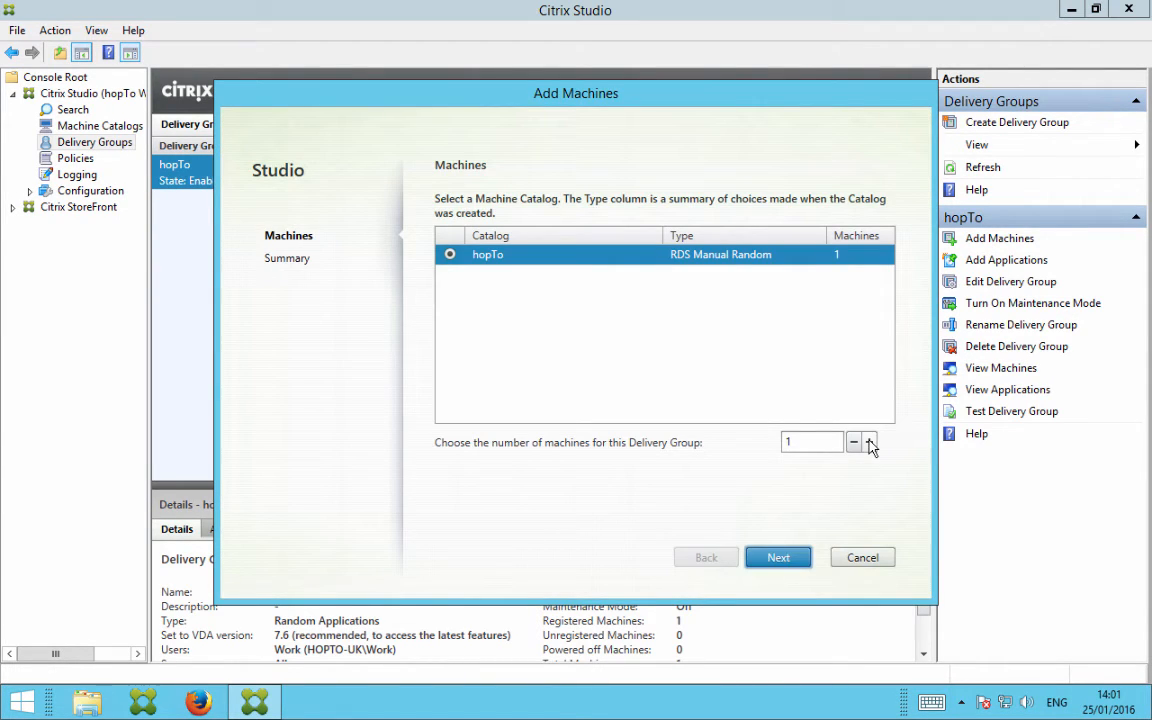
click(780, 557)
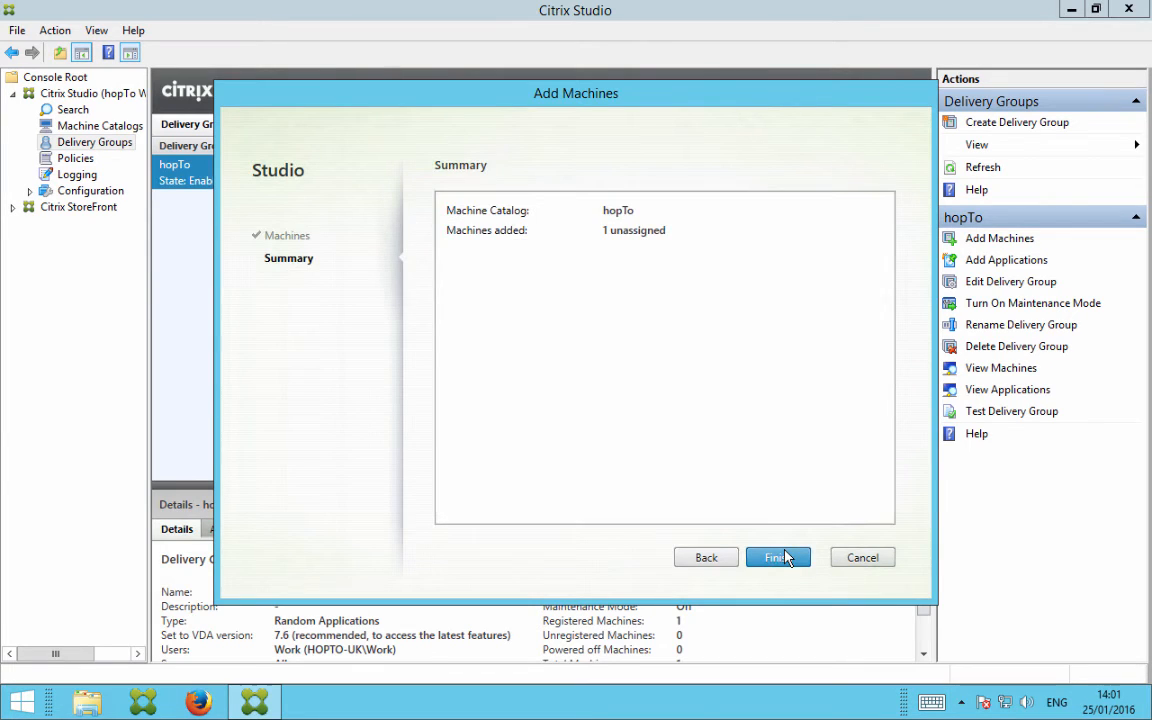
click(780, 557)
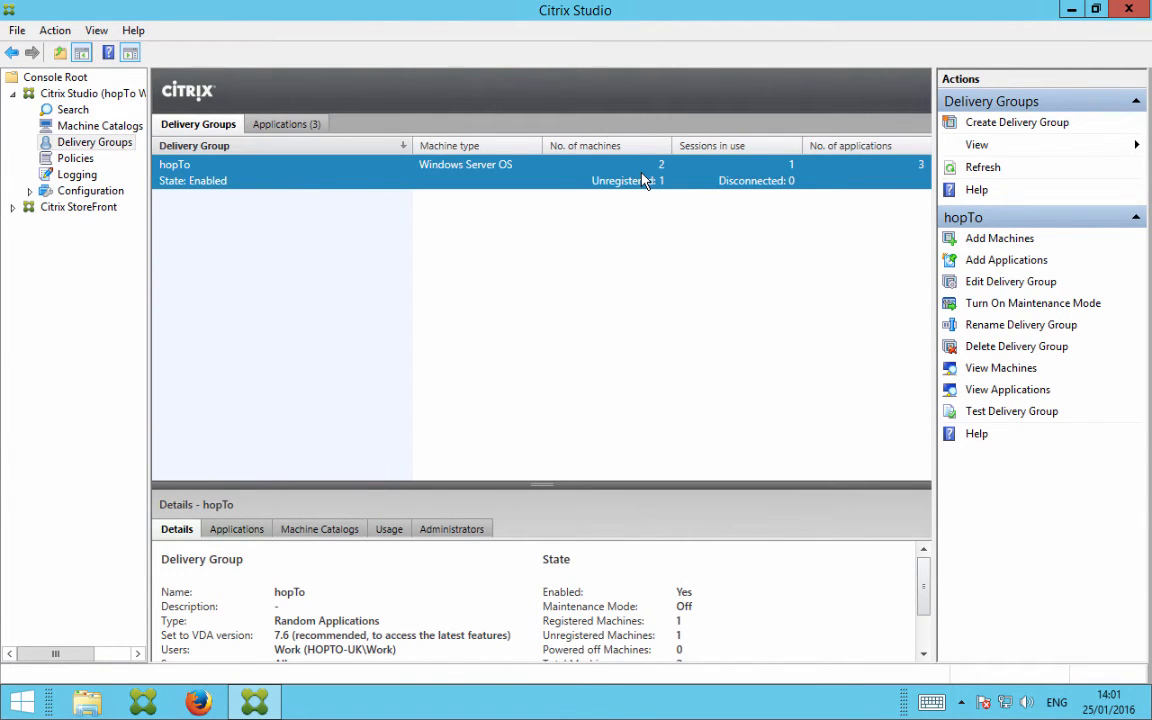
click(319, 529)
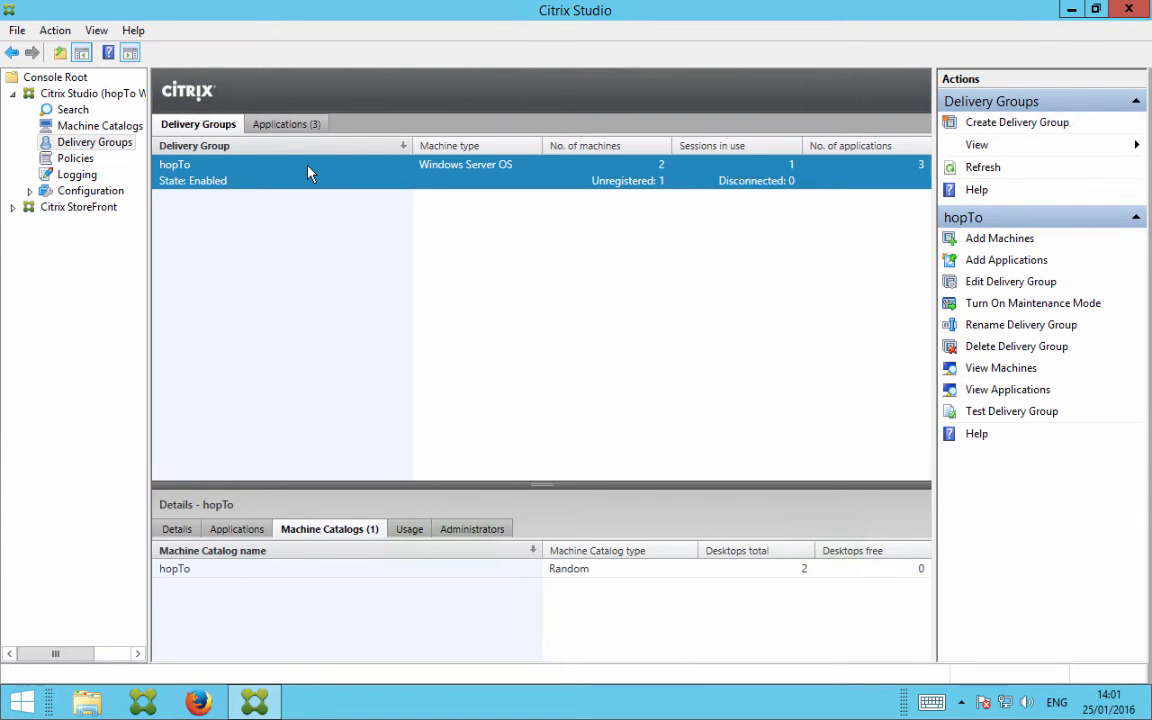
double_click(308, 172)
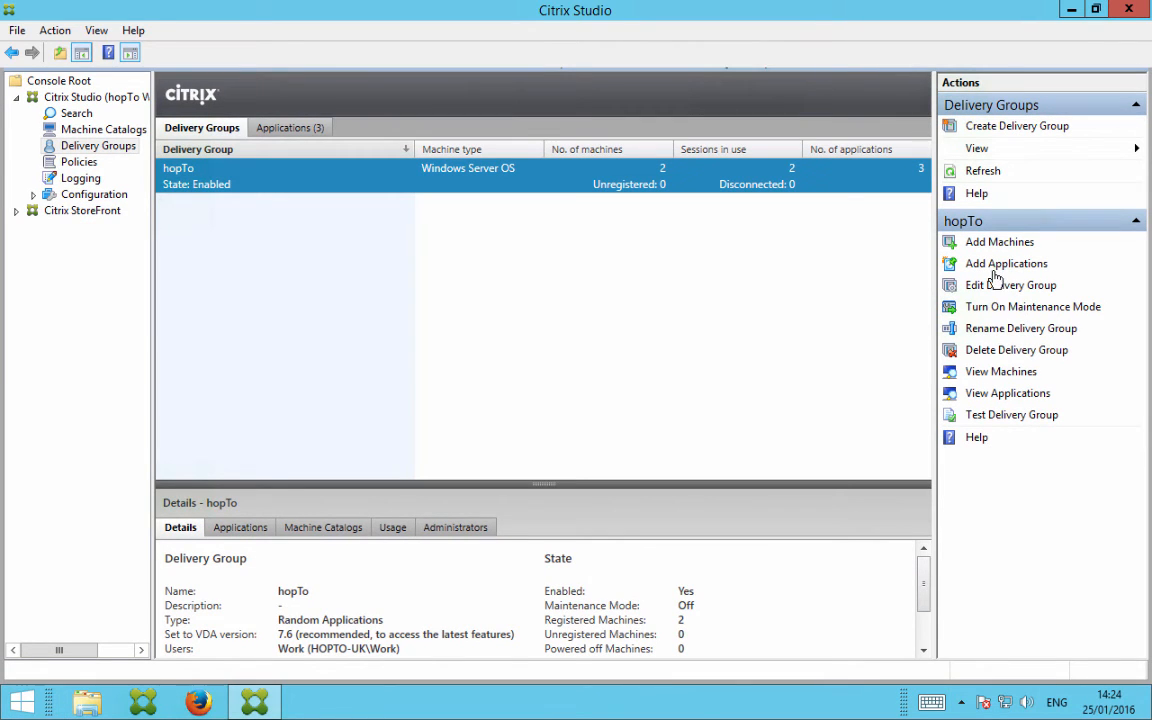
Publish Publisher 2013 from the master image in the hopTo delivery group, keeping the Applications folder, and view the group's applications
click(995, 265)
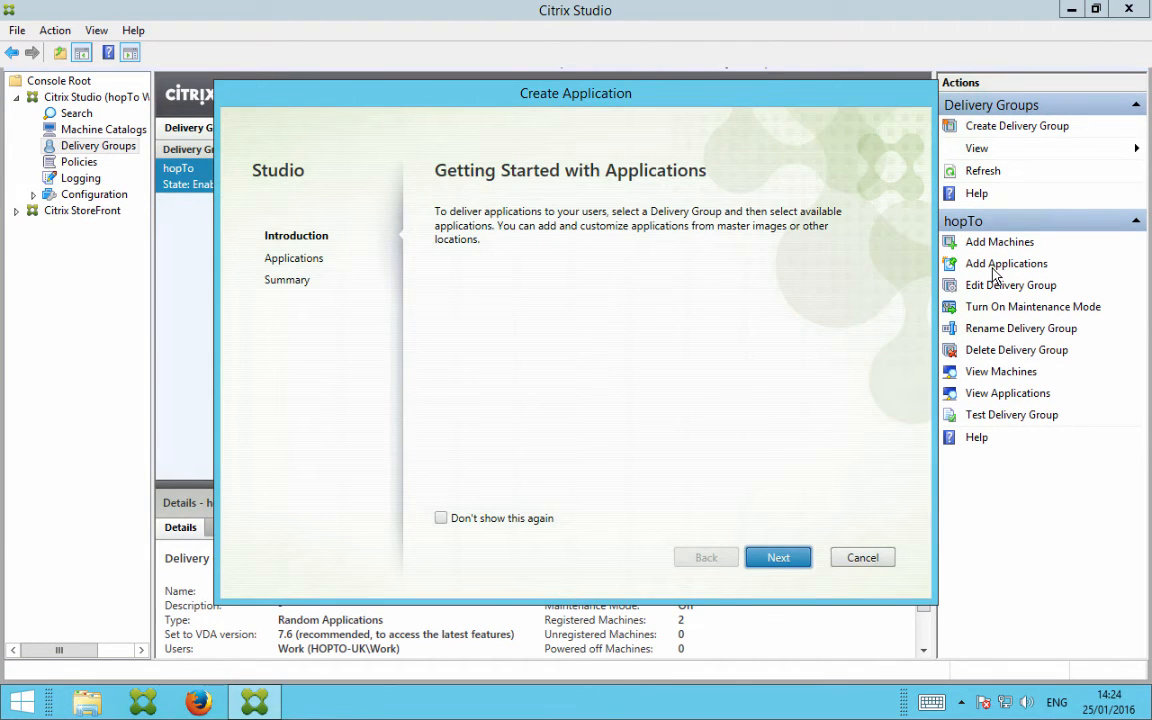
click(778, 558)
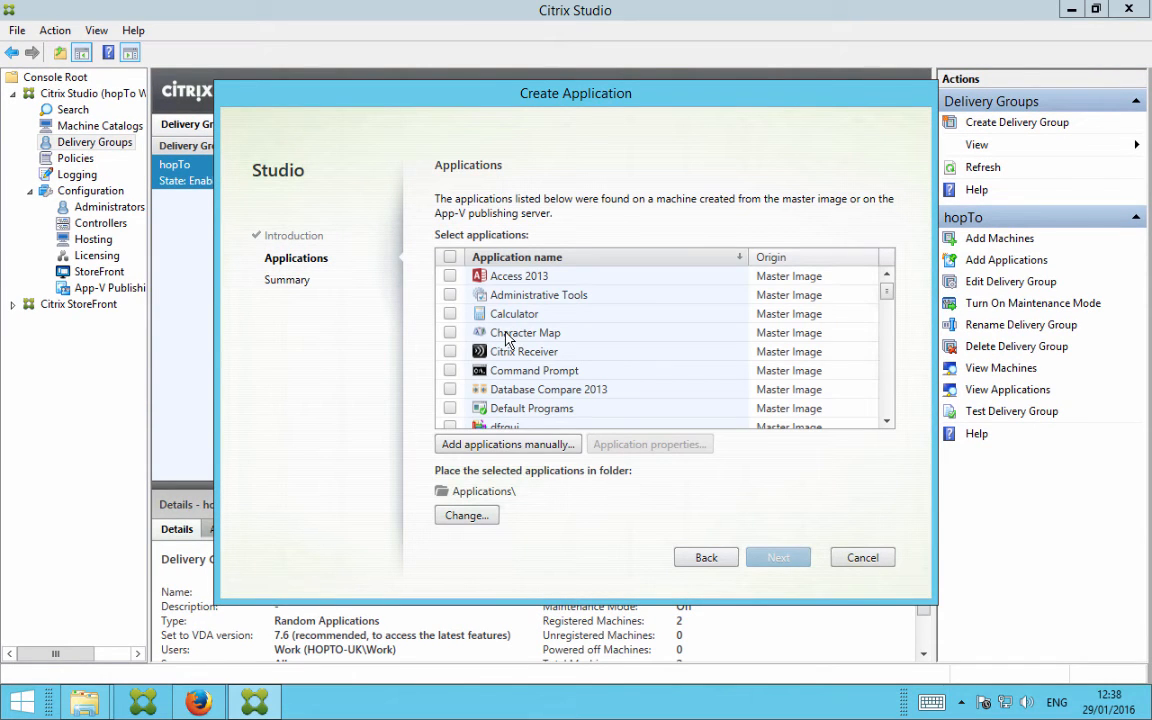
scroll(749, 362, down, 5)
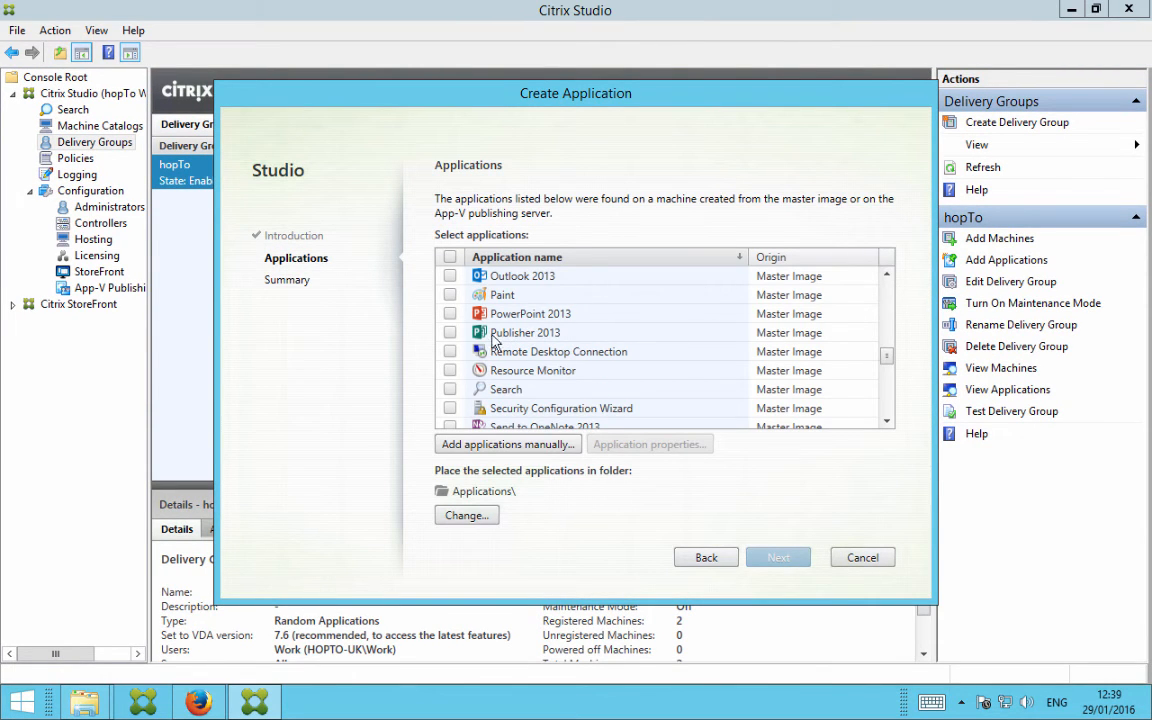
click(450, 333)
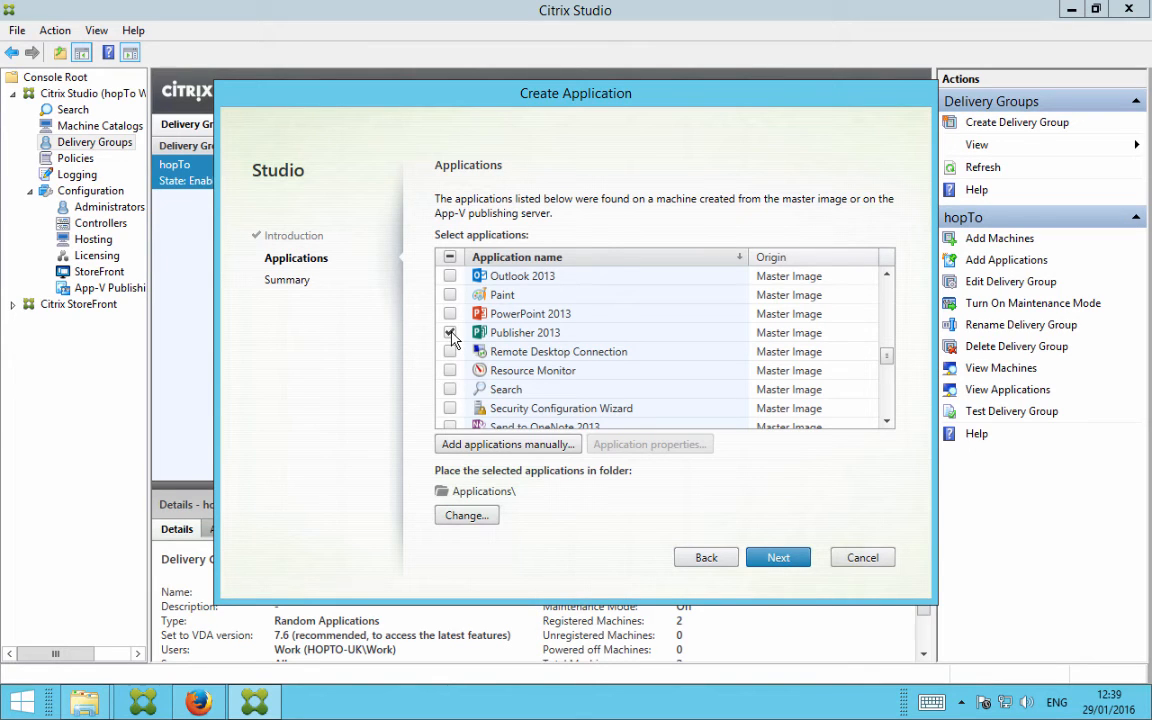
click(774, 558)
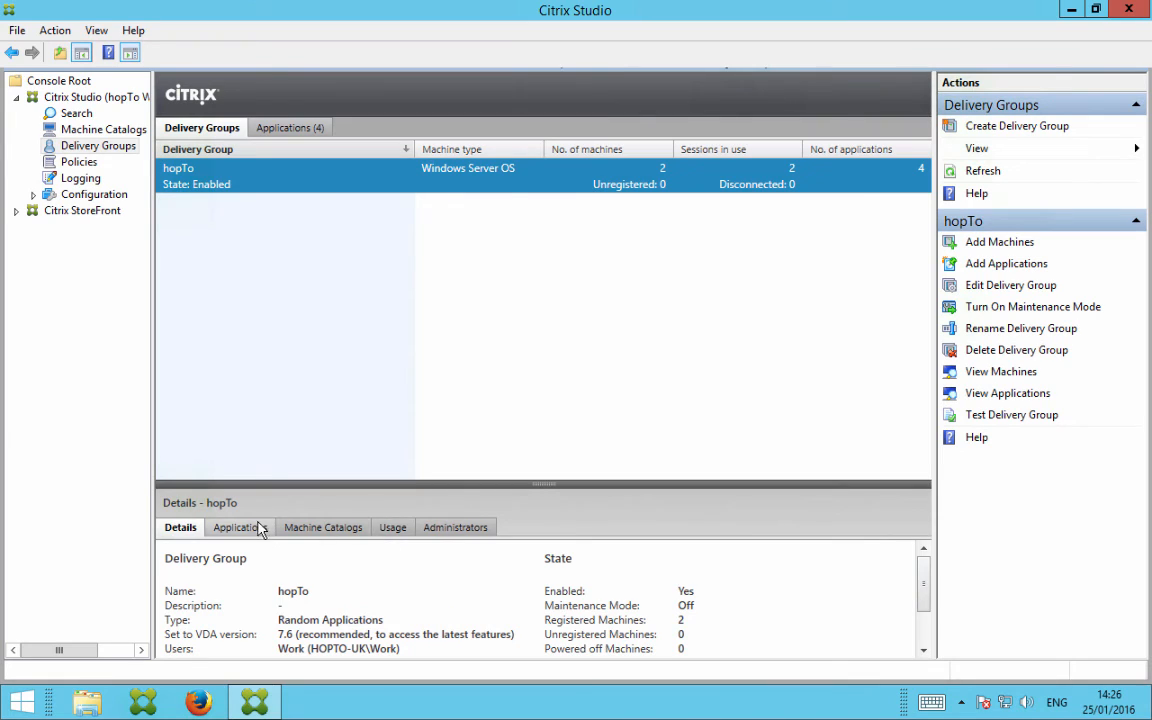
click(257, 528)
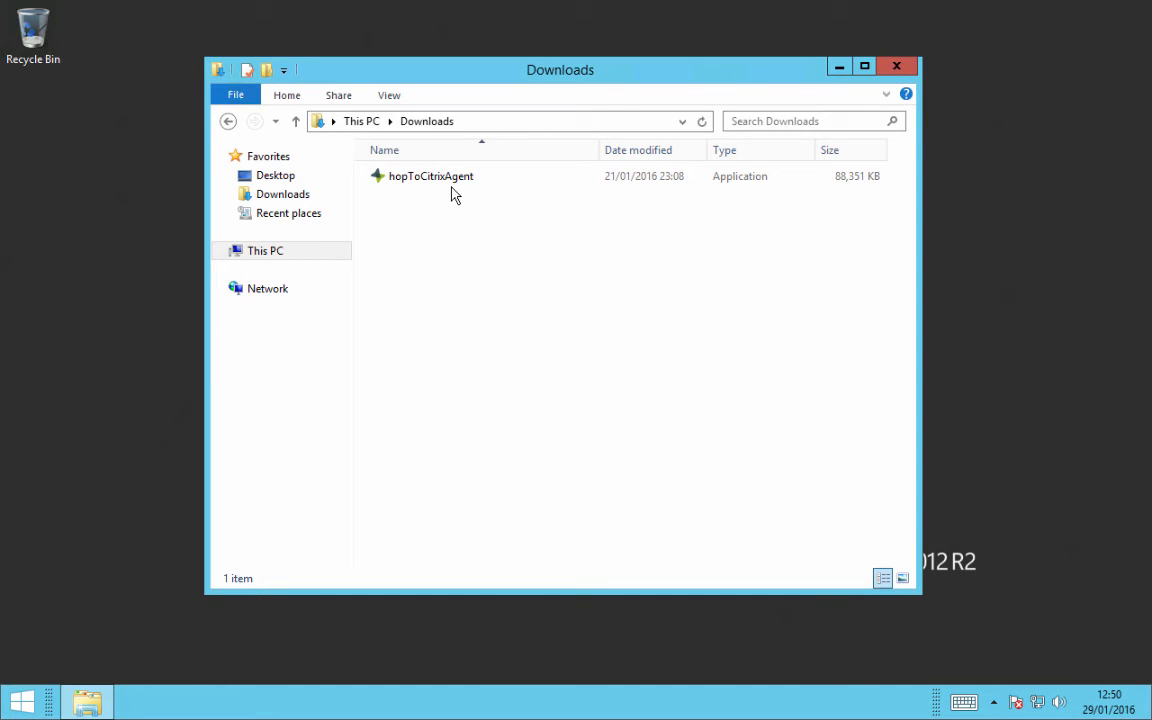
On the VDA machine, run the hopToCitrixAgent installer from Downloads, accept the license terms, install the agent and close the finished setup
double_click(437, 182)
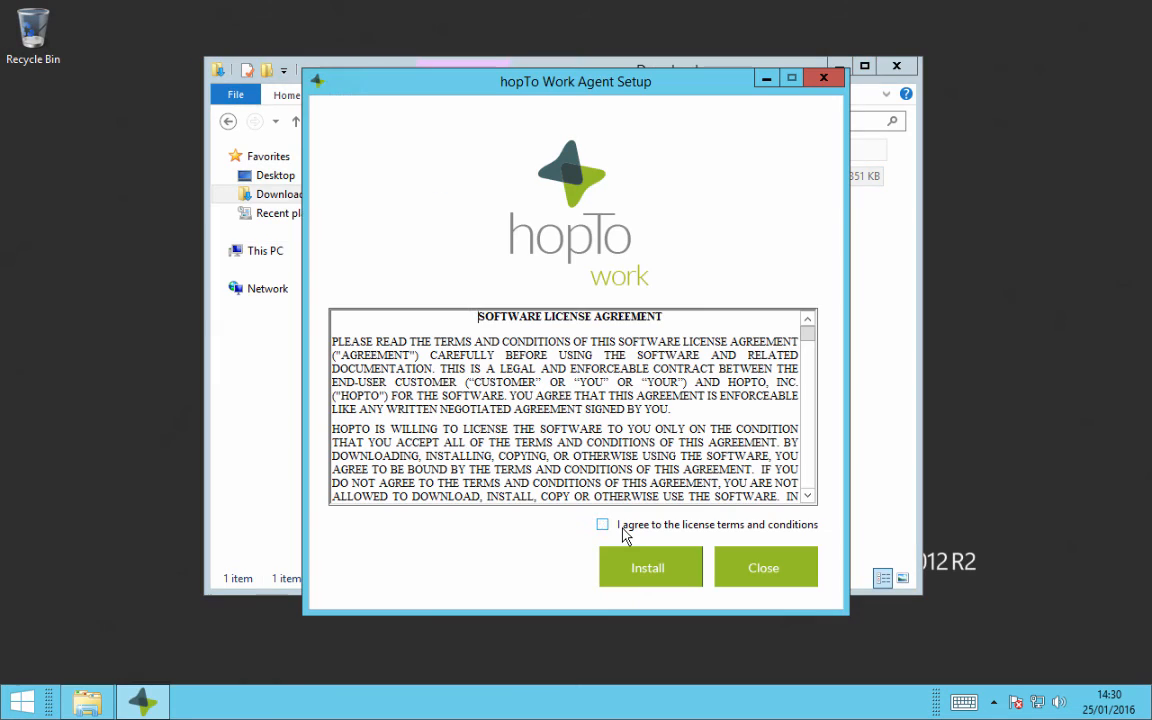
click(622, 530)
click(640, 568)
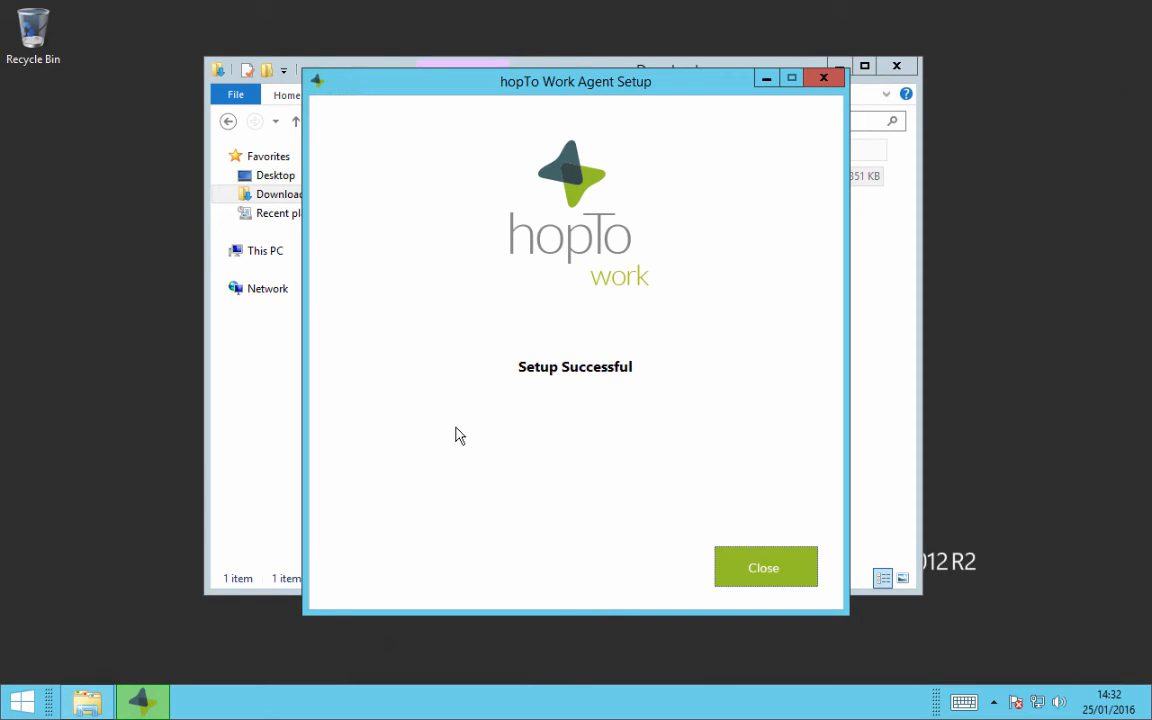
click(765, 567)
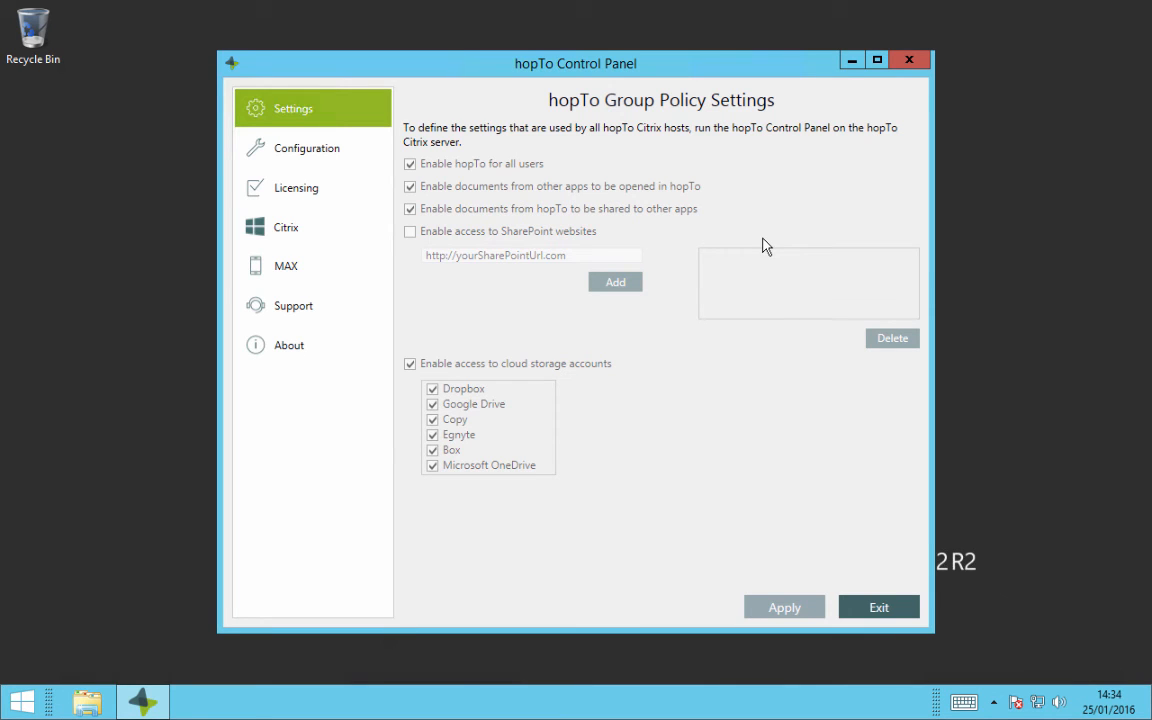
In hopTo Control Panel, set the hopTo Citrix server for this hopTo Citrix host to Citrix-VDA and apply the change
click(310, 234)
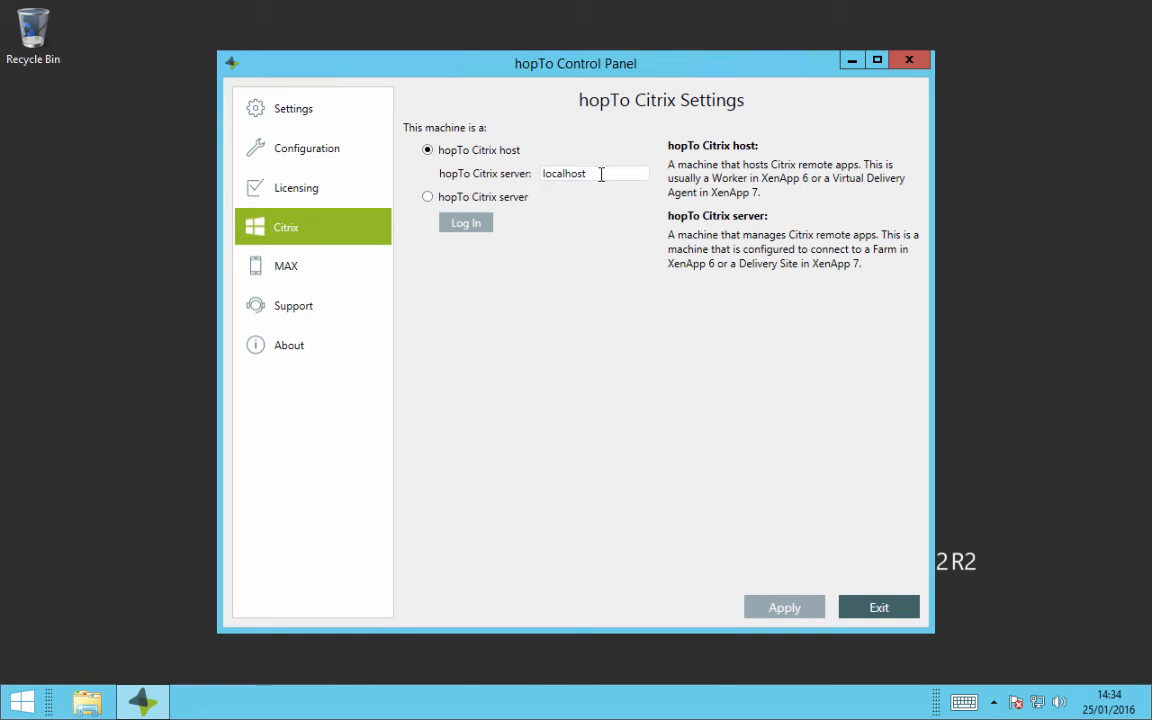
drag(601, 174, 343, 192)
text(Citrix-)
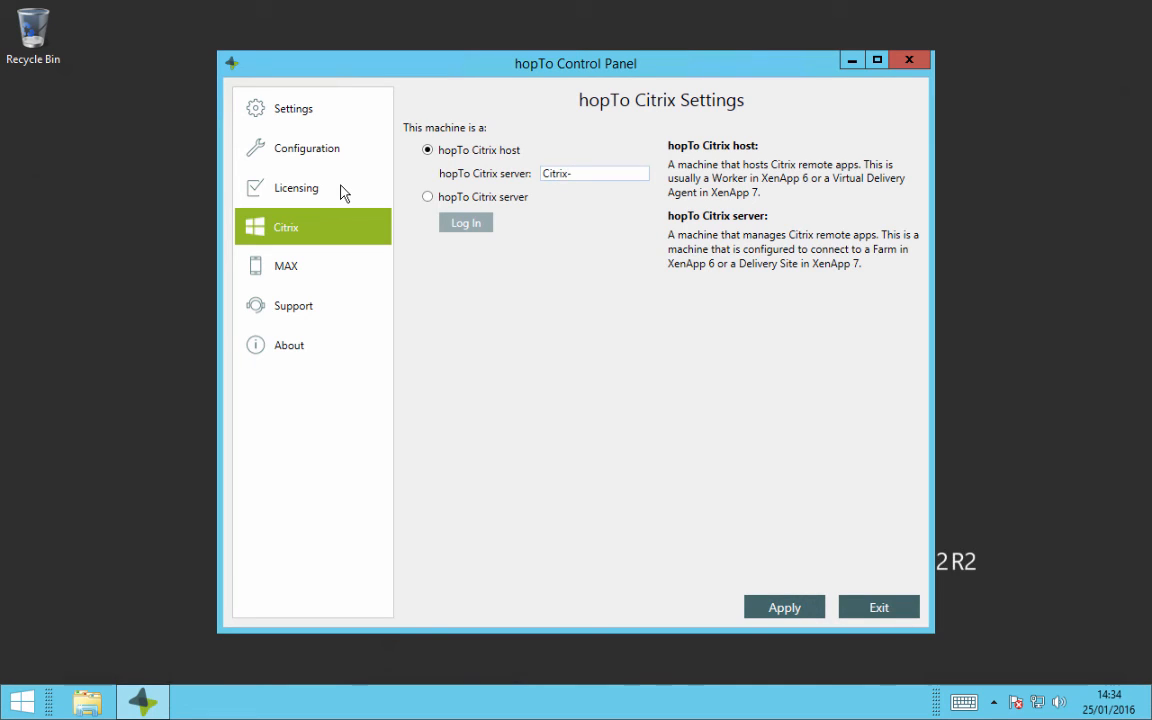
text(VDA)
click(785, 607)
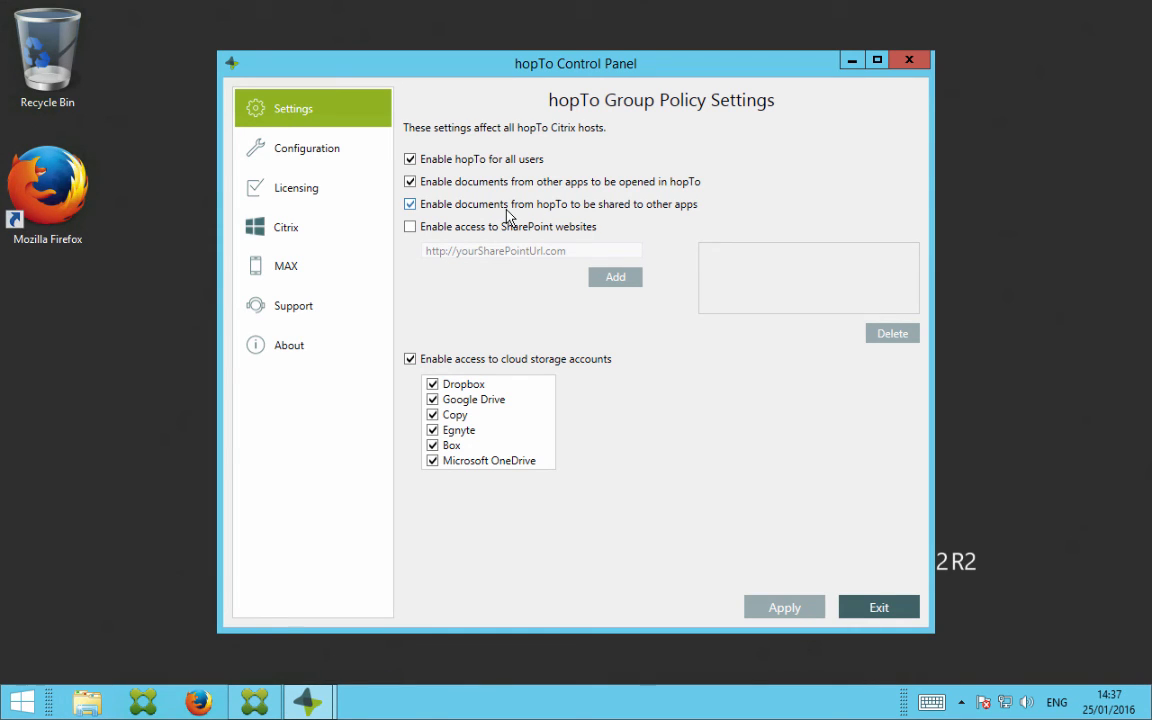
View the Citrix settings in the server's hopTo Control Panel, and look through the hopTo Work articles on hopTo's helpdesk page in Firefox
click(284, 232)
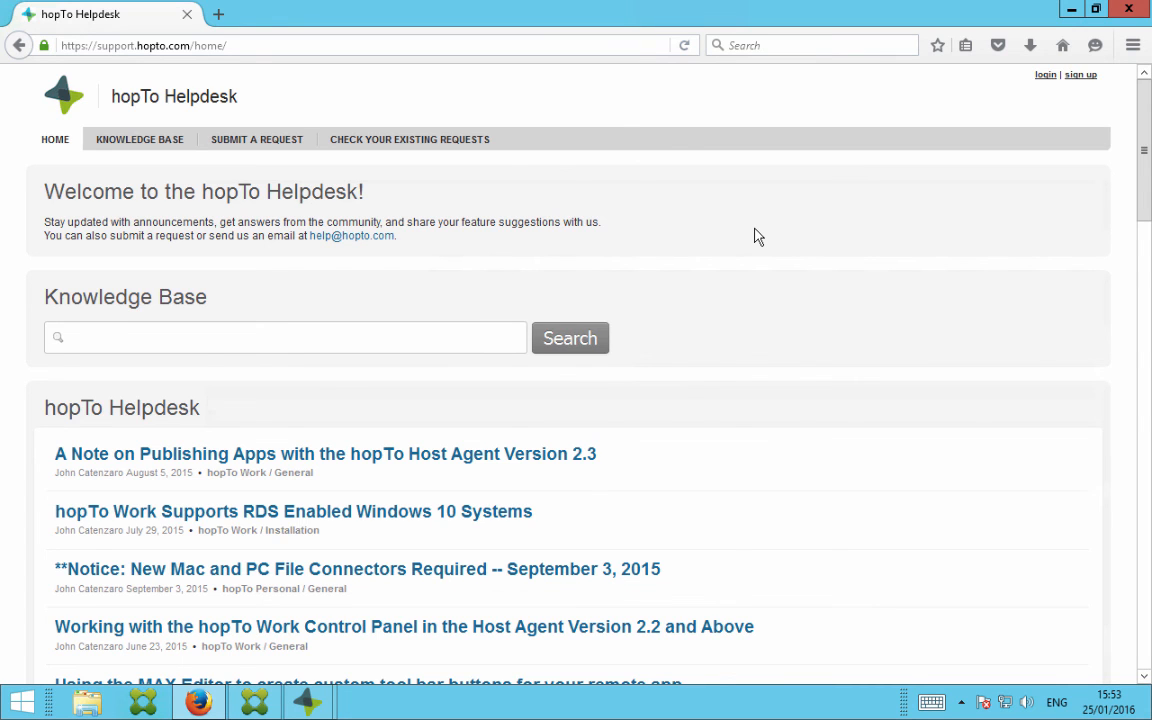
scroll(755, 236, down, 10)
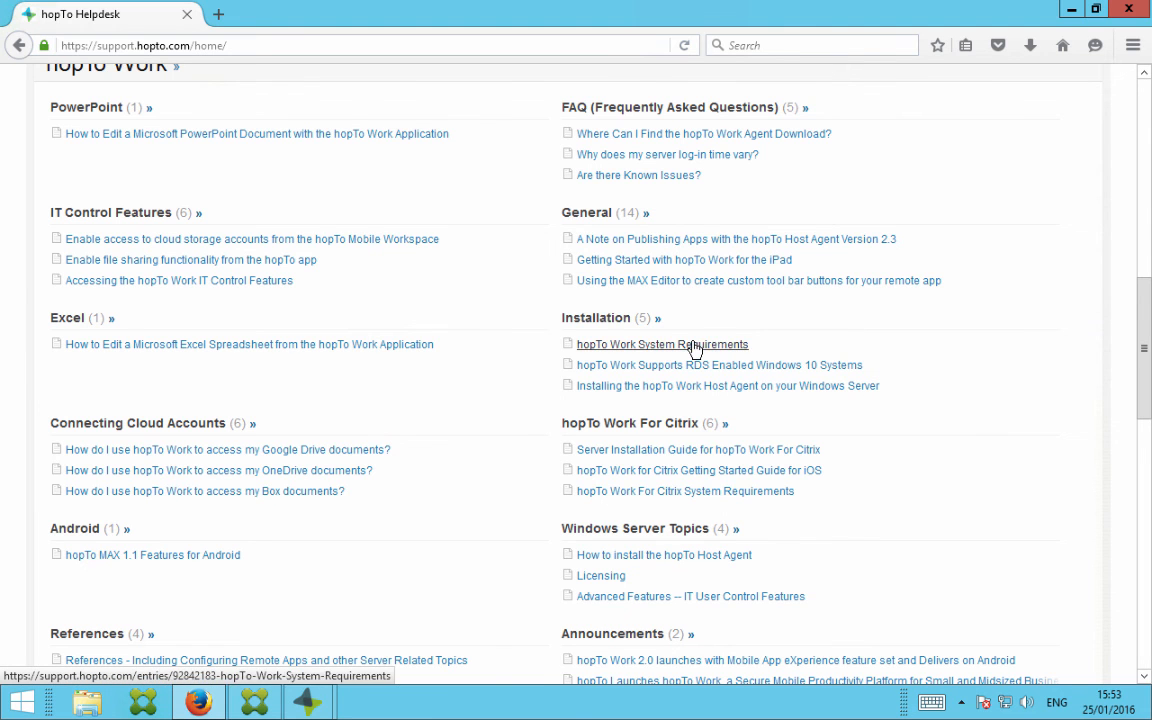